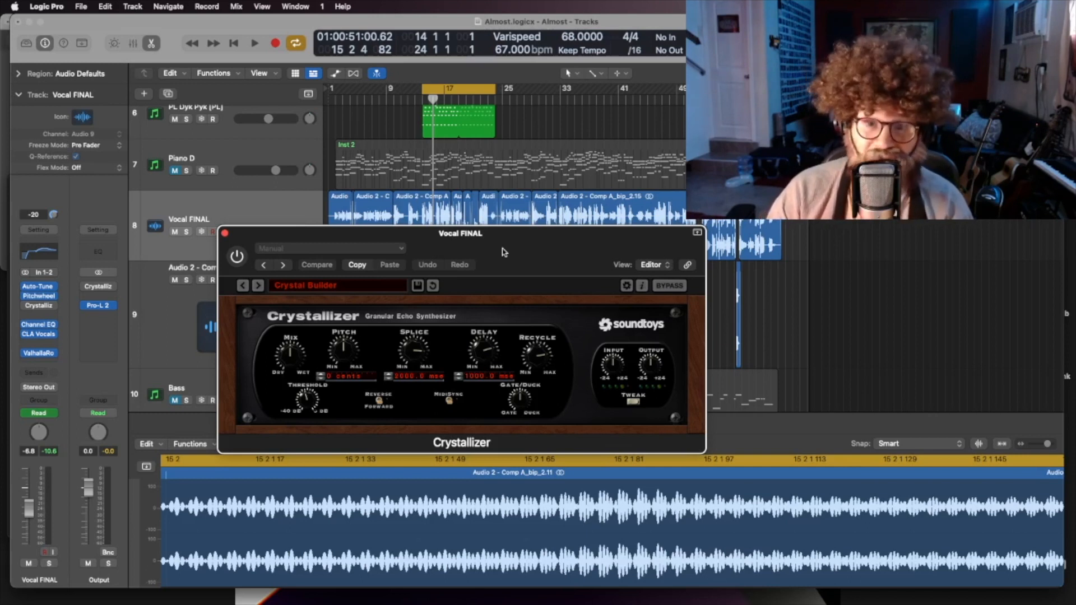
- Play back the Vocal FINAL track to hear Crystallizer's Crystal Builder preset
drag(505, 252, 505, 251)
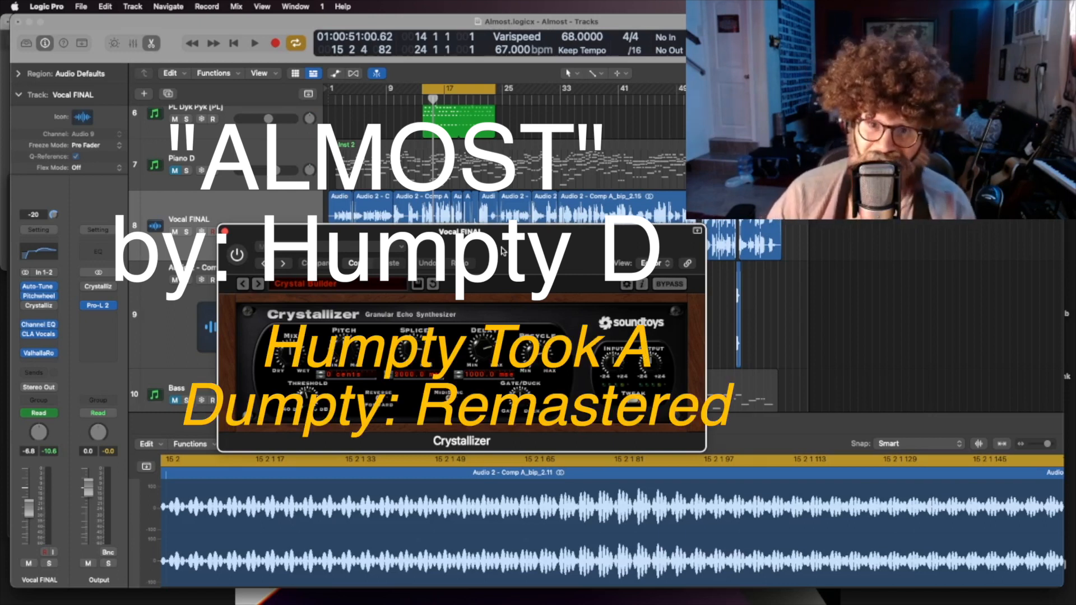
click(577, 132)
key(space)
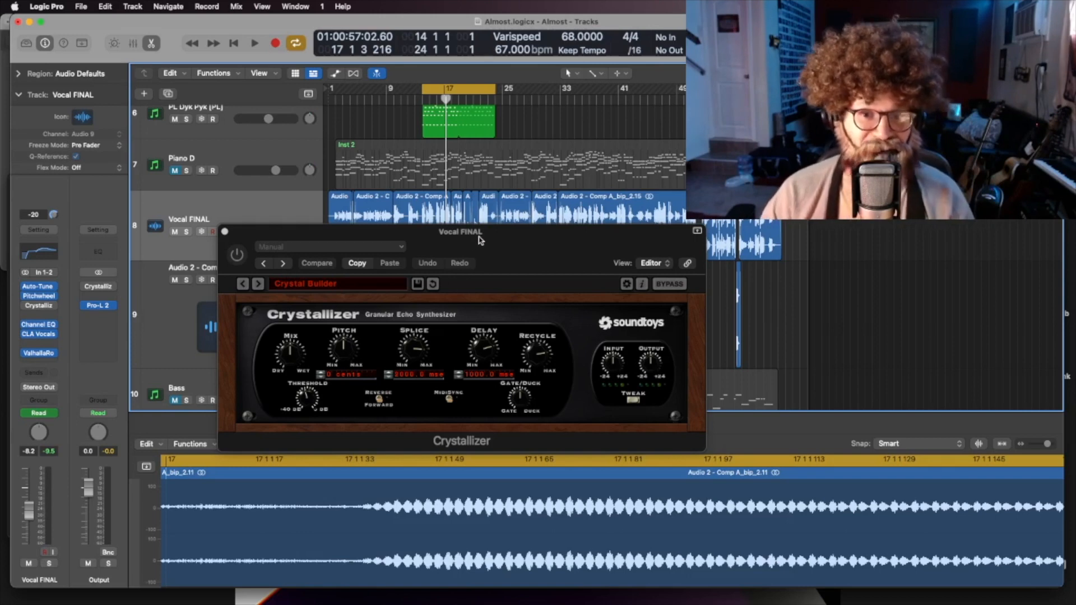
- Load the Accordian Crystals preset from the 01 Crystals category in Crystallizer on the PL Dyk Pyk track
click(321, 285)
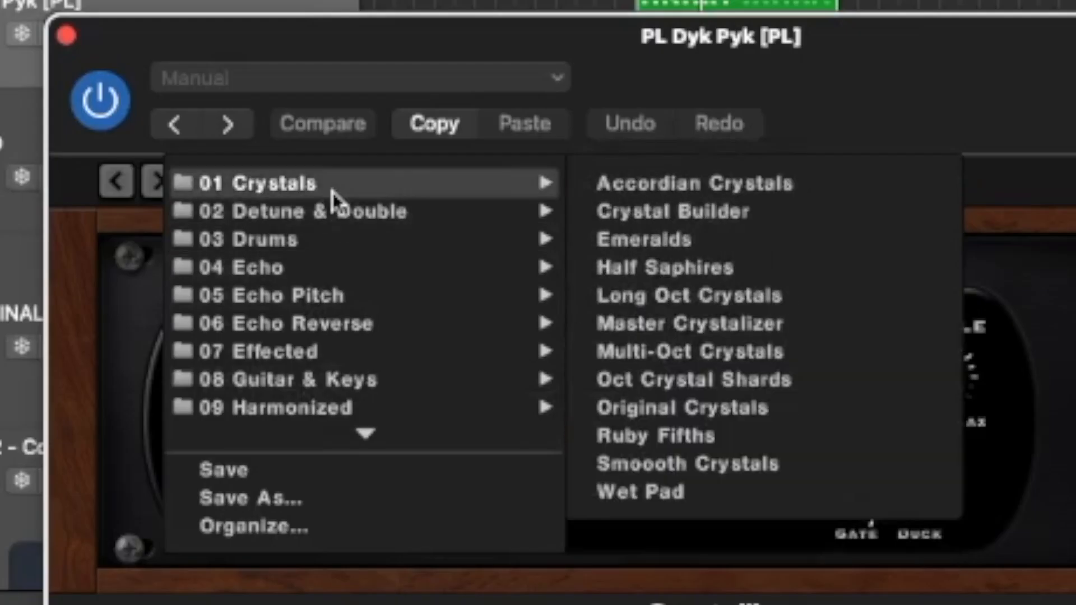
mouse_move(324, 295)
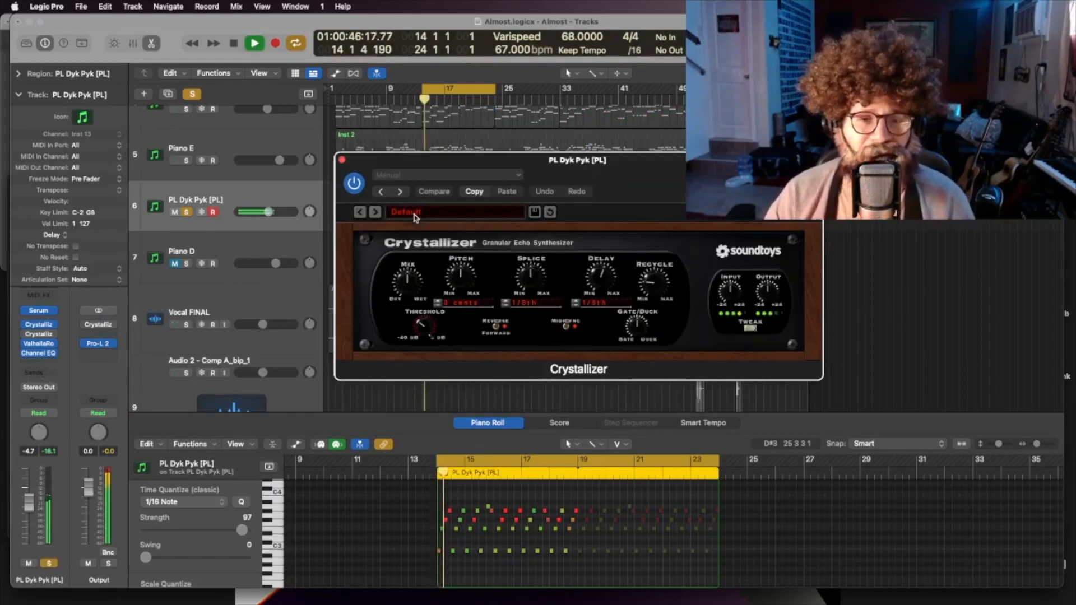
click(412, 213)
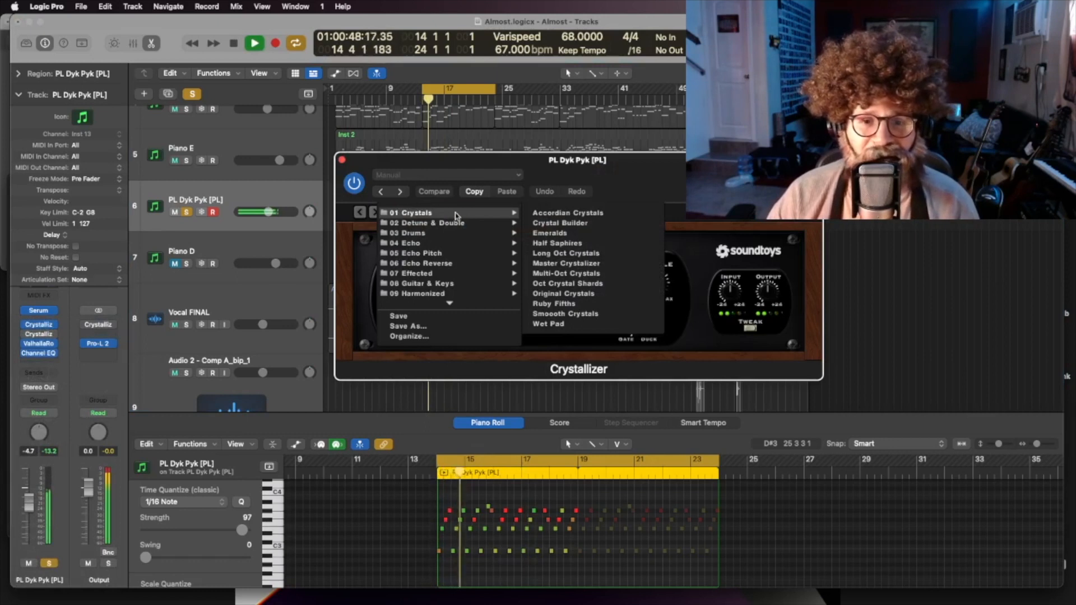
click(552, 214)
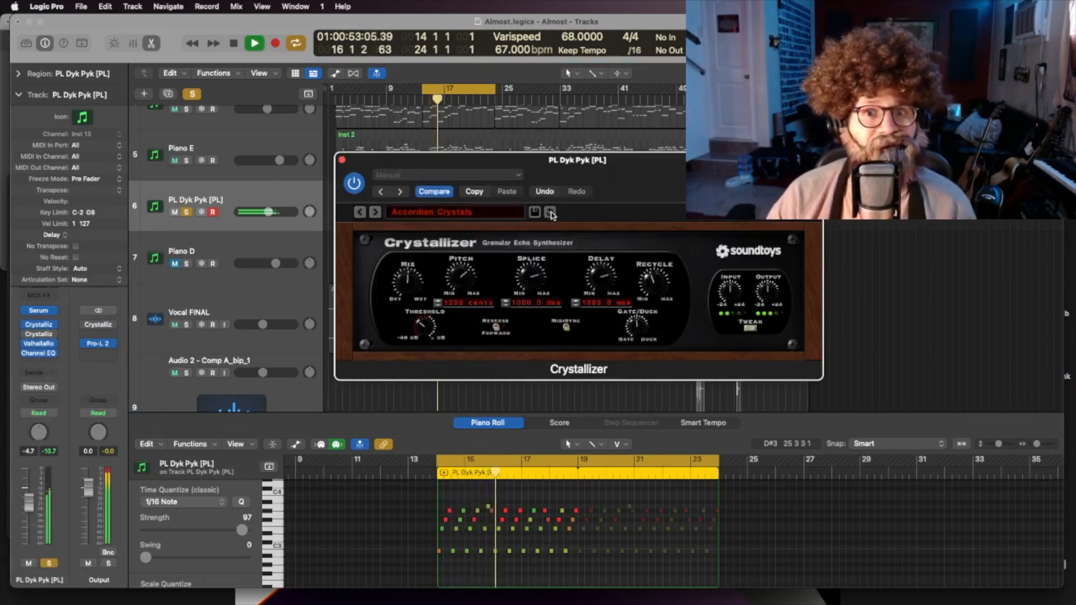
- Audition the BackInTime preset from the 07 Effected category on the PL Dyk Pyk track
click(448, 212)
mouse_move(451, 272)
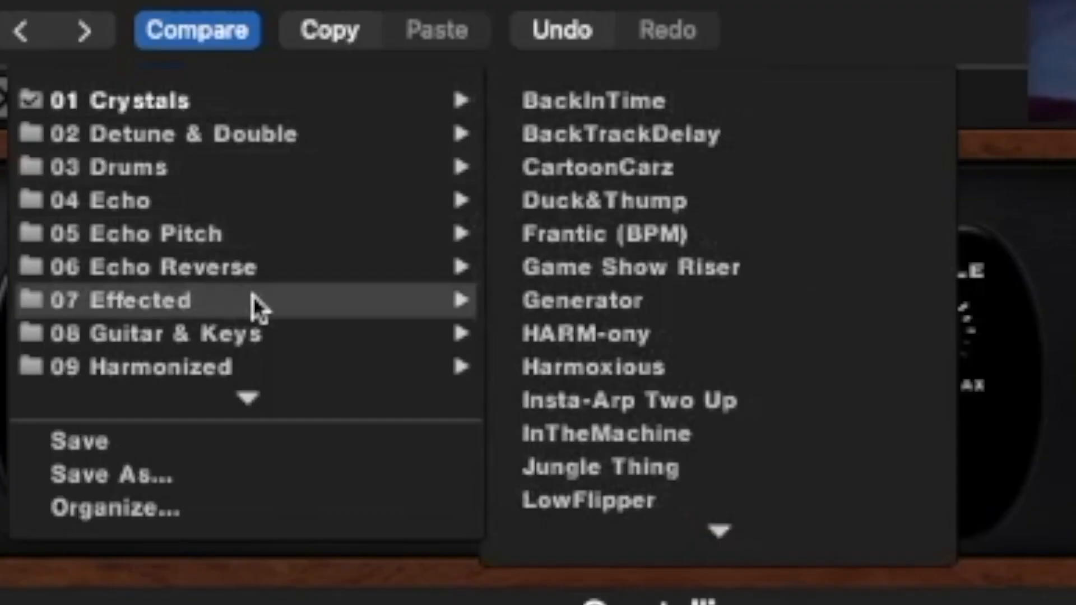
click(614, 106)
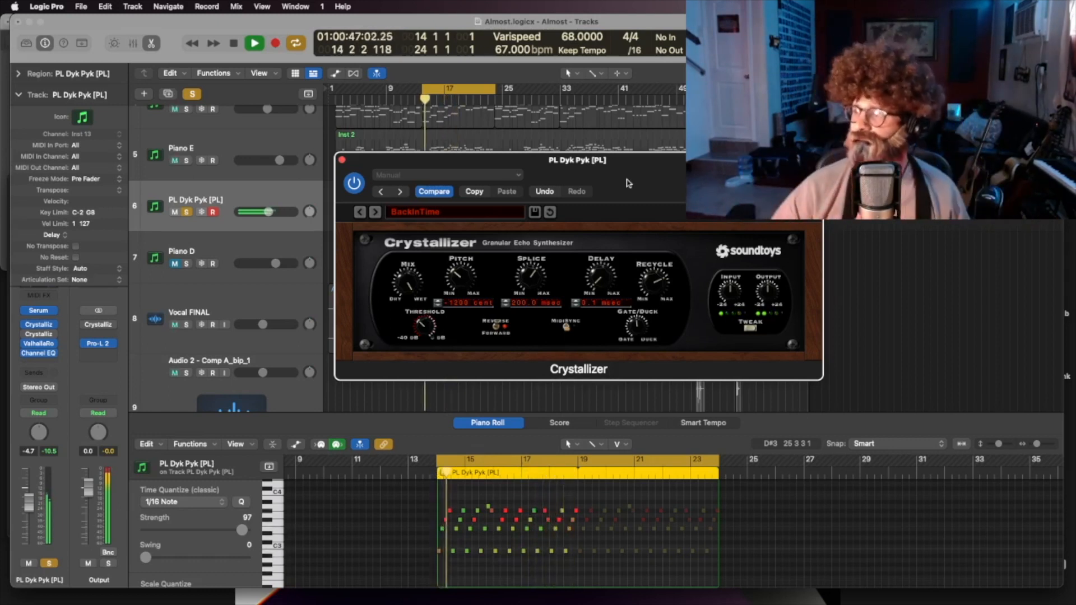
- Audition the It's Major! preset from the 09 Harmonized category on the same plug-in
click(454, 212)
mouse_move(448, 294)
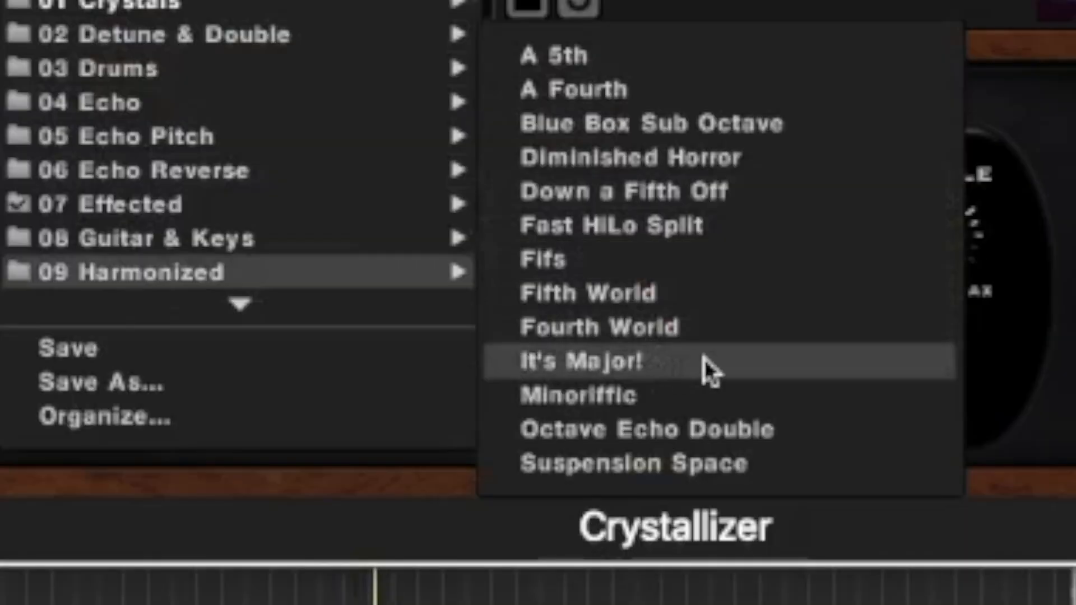
click(704, 362)
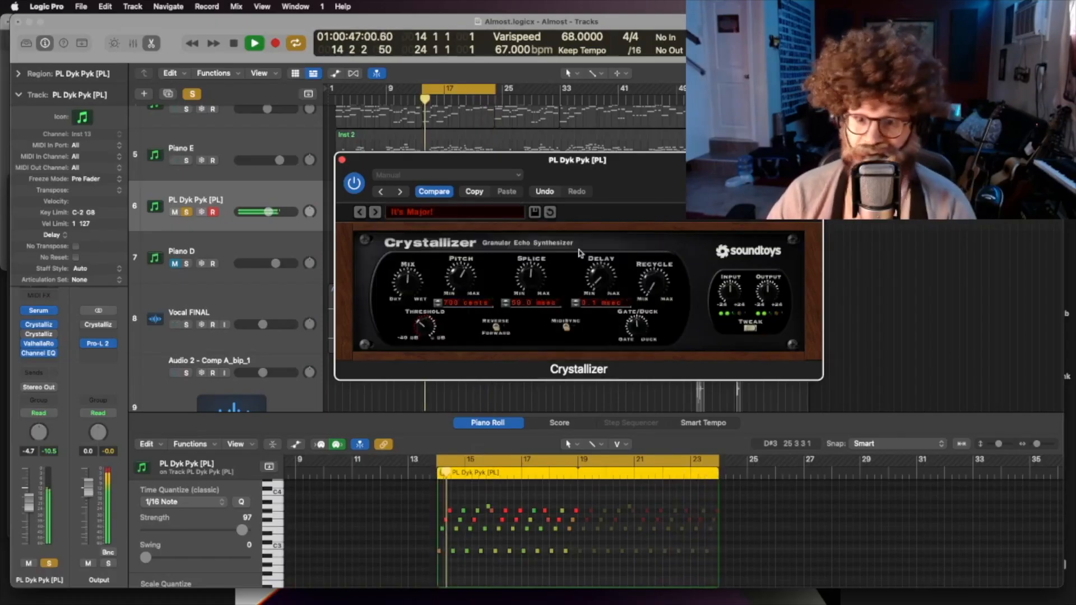
- Load the Game Show Riser preset from the 07 Effected category, listen to it and stop playback
click(430, 216)
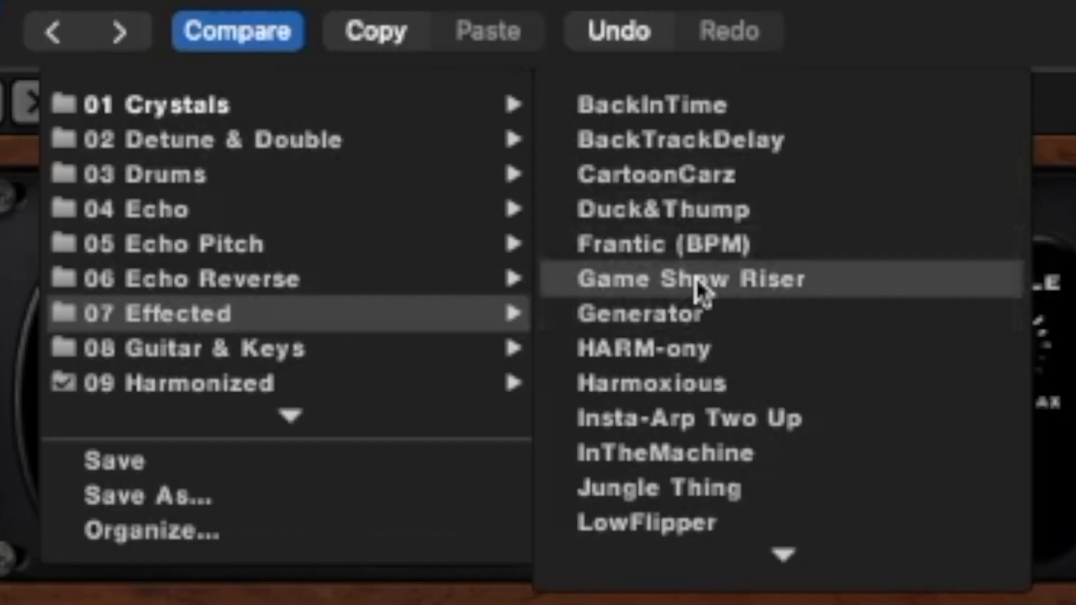
click(701, 289)
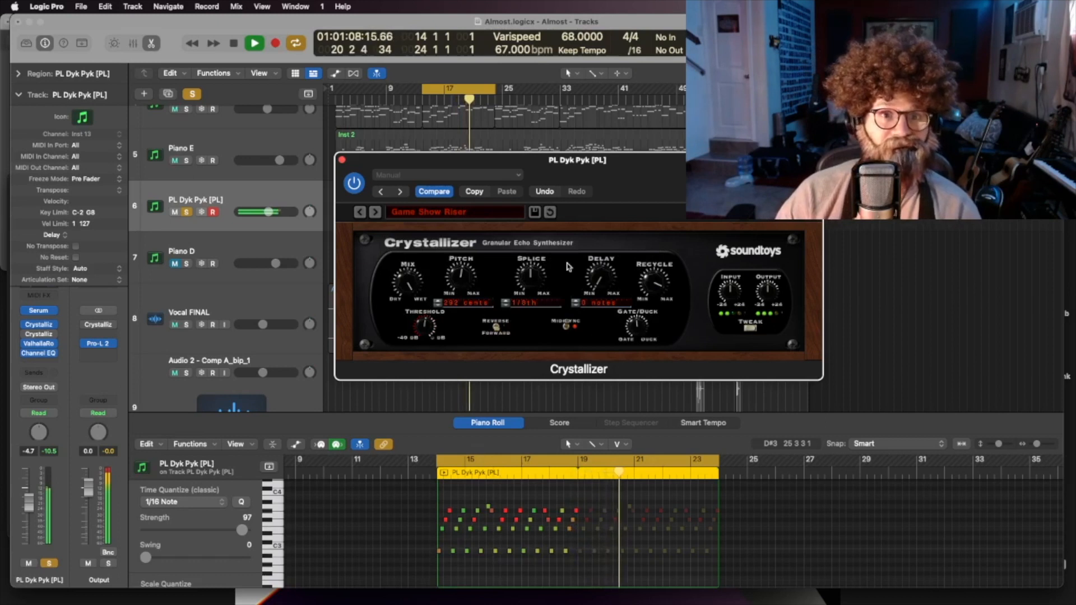
key(space)
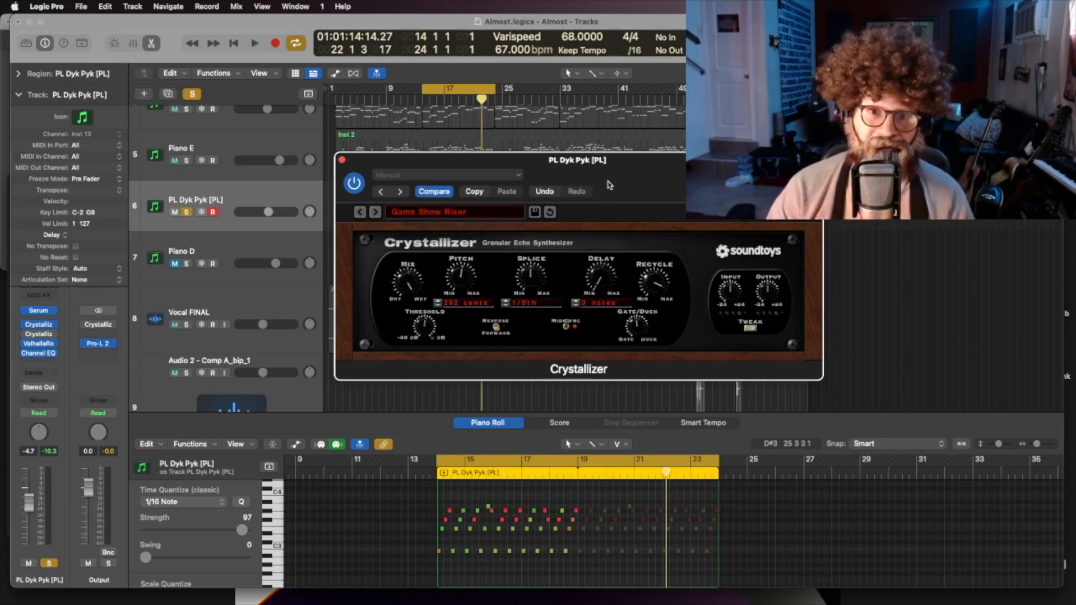
- Move the Crystallizer window so that its whole control panel is unobstructed
drag(629, 183, 610, 184)
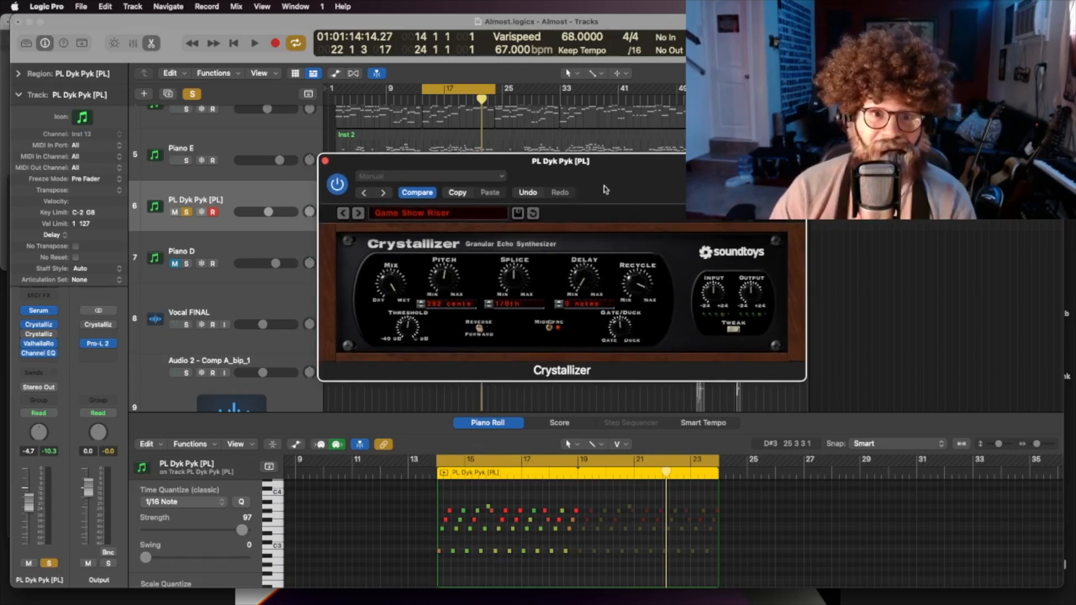
drag(611, 190, 567, 208)
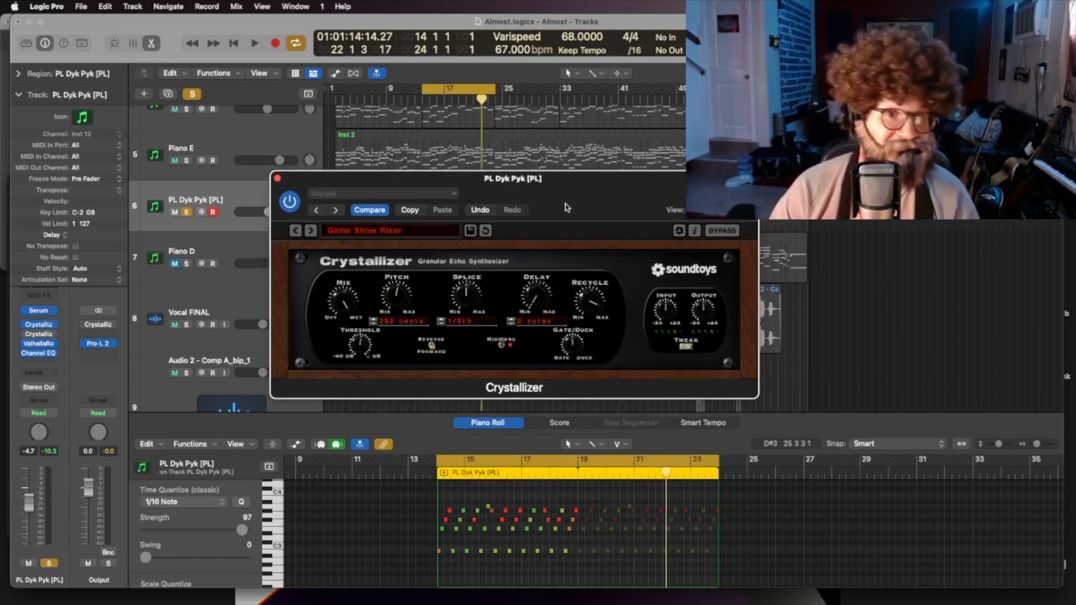
drag(566, 208, 536, 218)
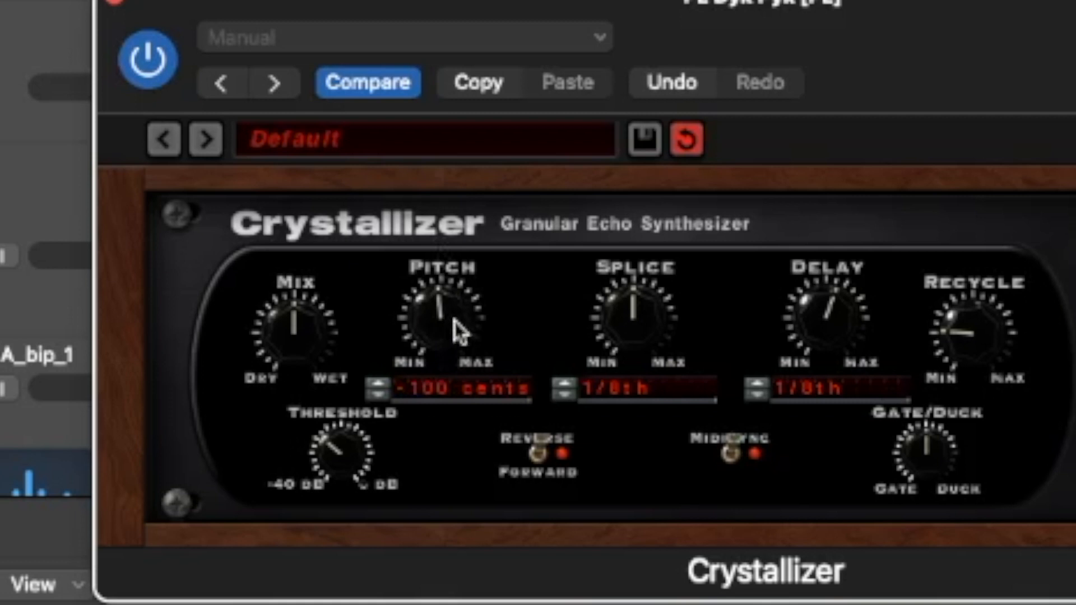
- Raise Crystallizer's pitch through 100 and 400 to 1200 cents, then reset it to 0 cents
mouse_move(440, 319)
mouse_down()
mouse_move(438, 284)
mouse_move(439, 312)
mouse_up()
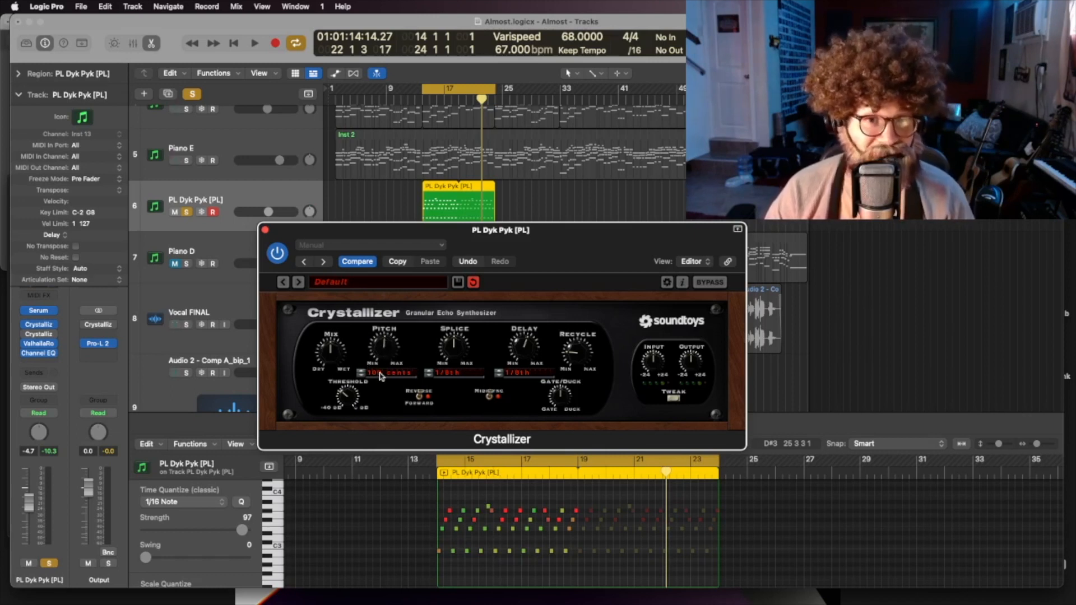
drag(381, 360, 381, 339)
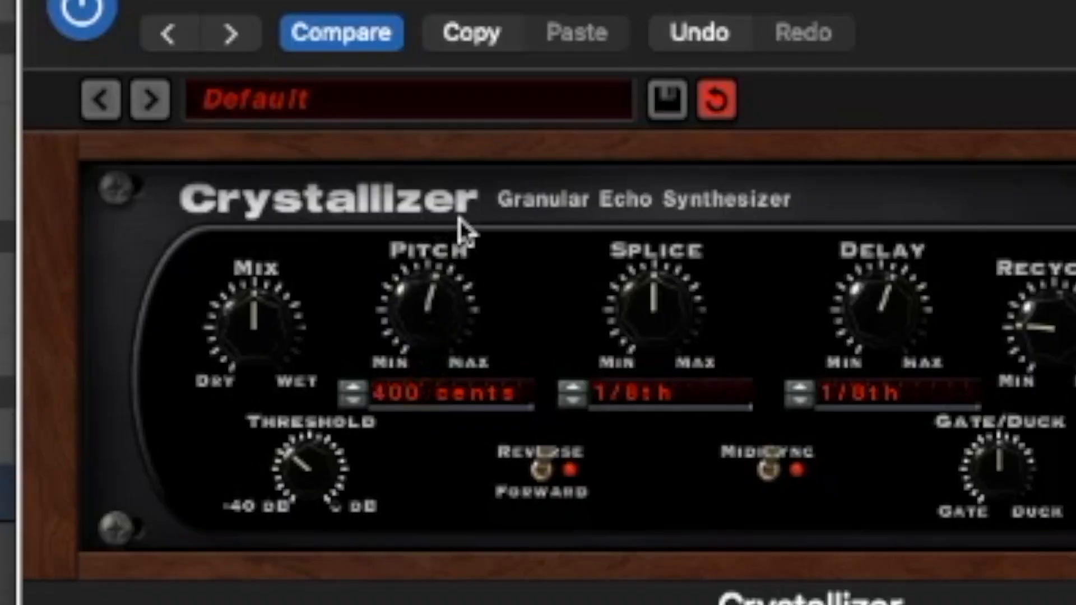
drag(432, 325, 430, 171)
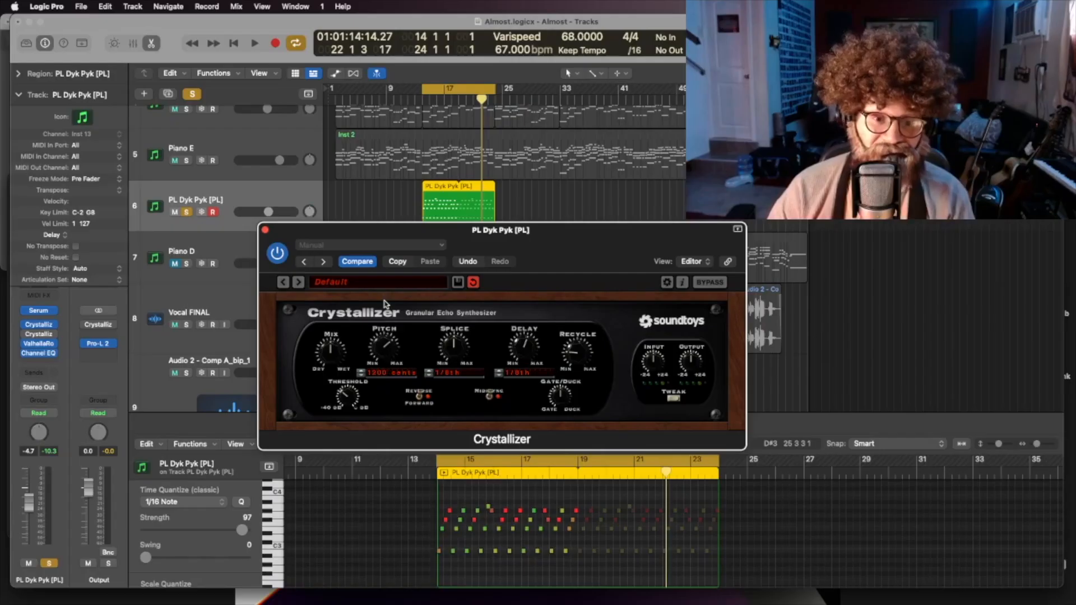
alt+click(389, 346)
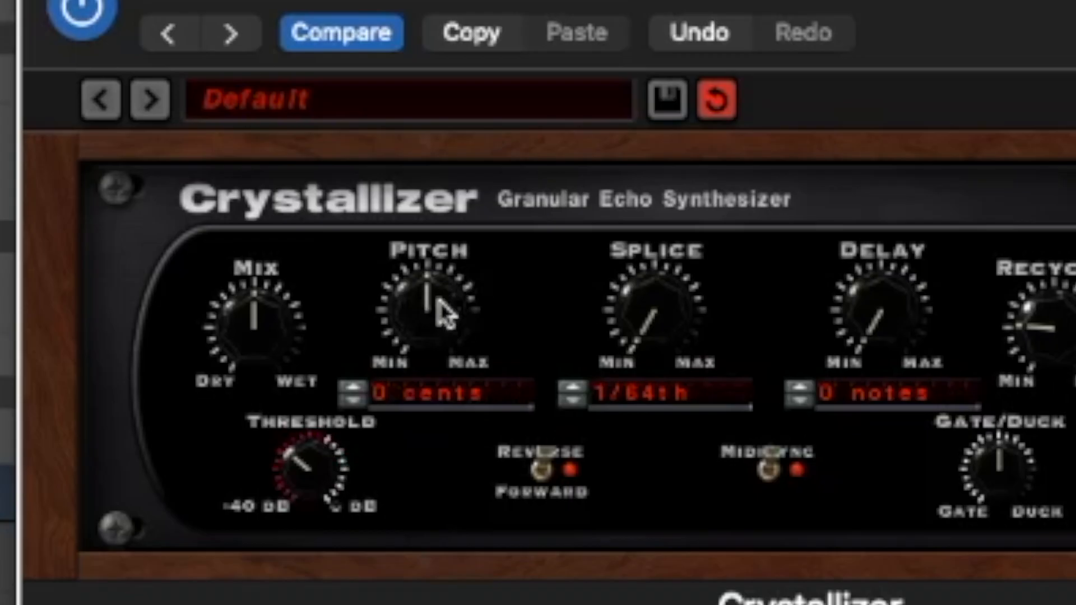
- Set the pitch to 800 cents and sweep the mix from fully dry to fully wet during playback
drag(385, 350, 385, 347)
drag(423, 298, 433, 240)
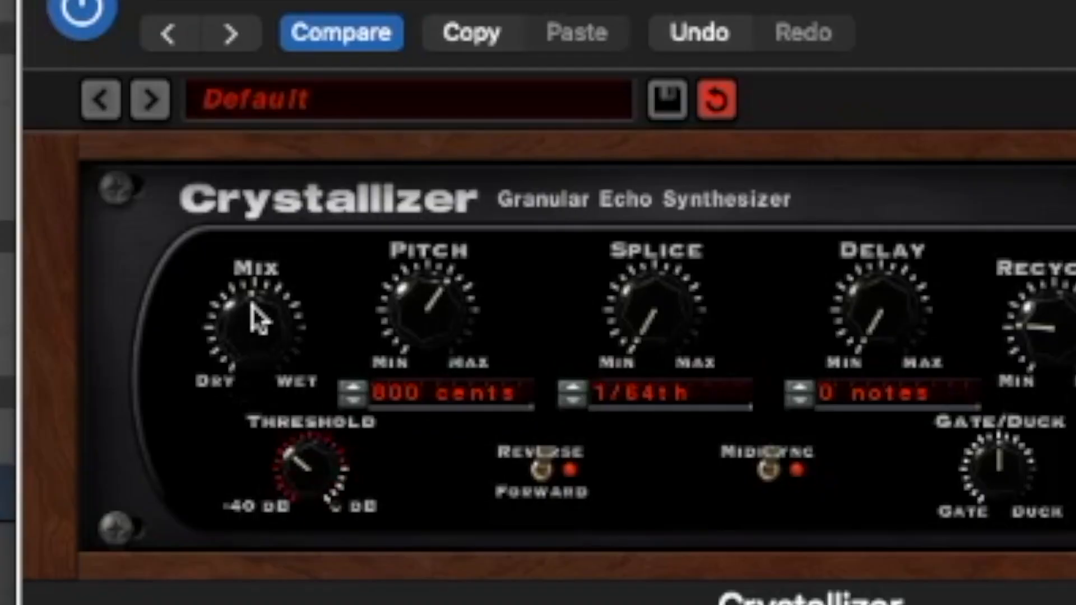
drag(251, 306, 223, 485)
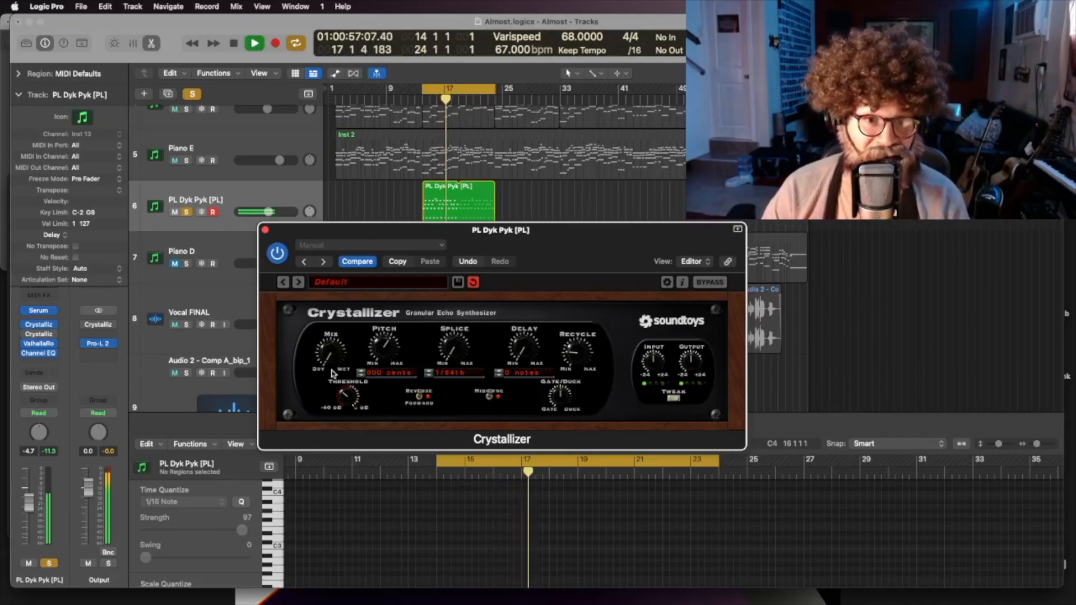
drag(250, 361, 247, 115)
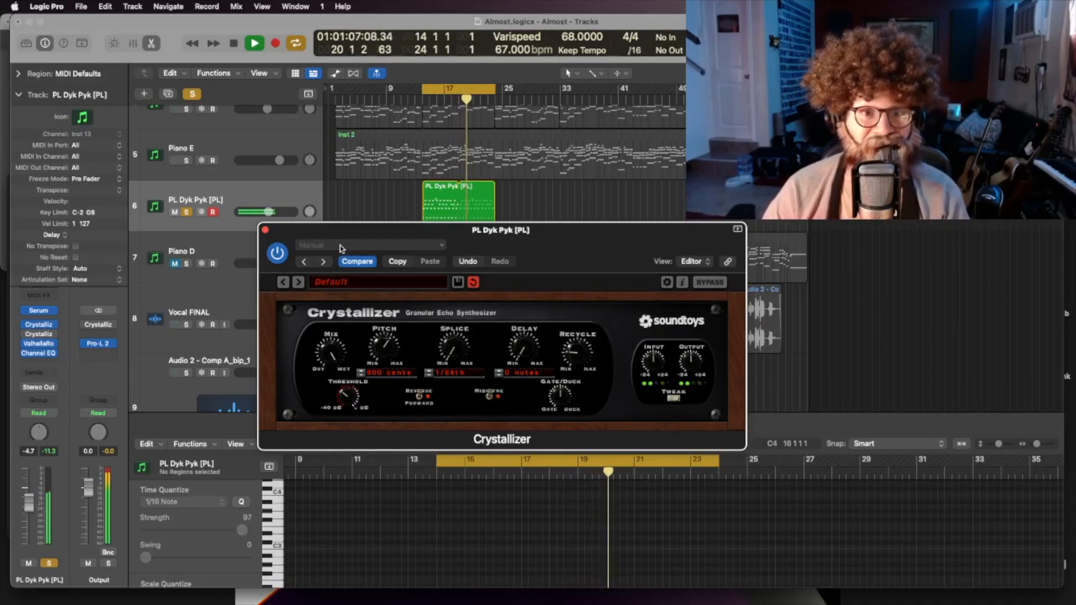
- Lengthen the splice well above 1/64th during playback, then bring it down to 1/8th
mouse_move(450, 346)
mouse_down()
mouse_move(449, 366)
mouse_move(446, 345)
mouse_up()
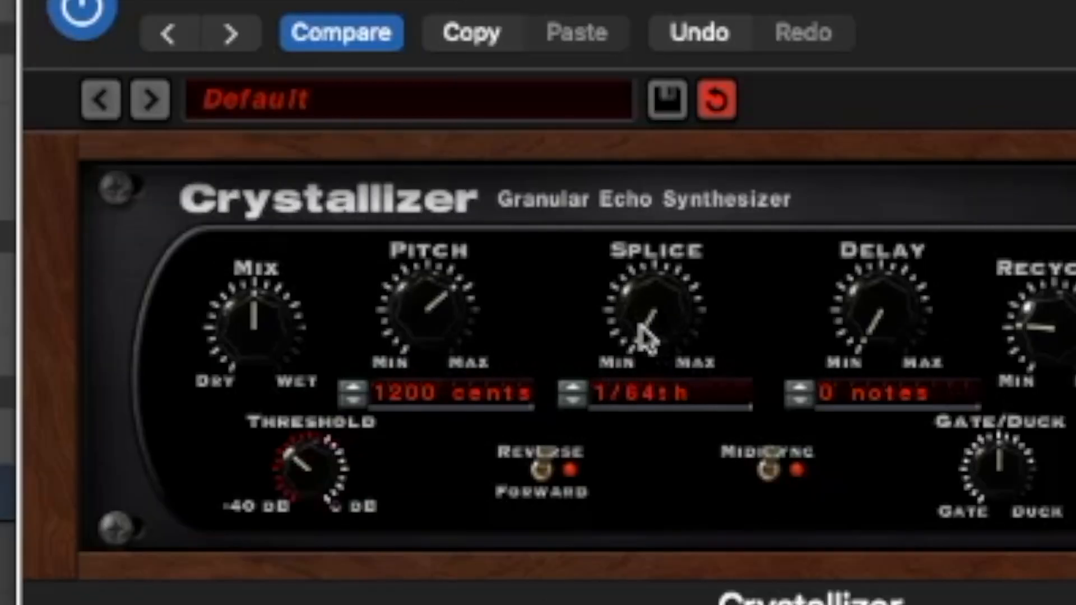
drag(645, 339, 656, 209)
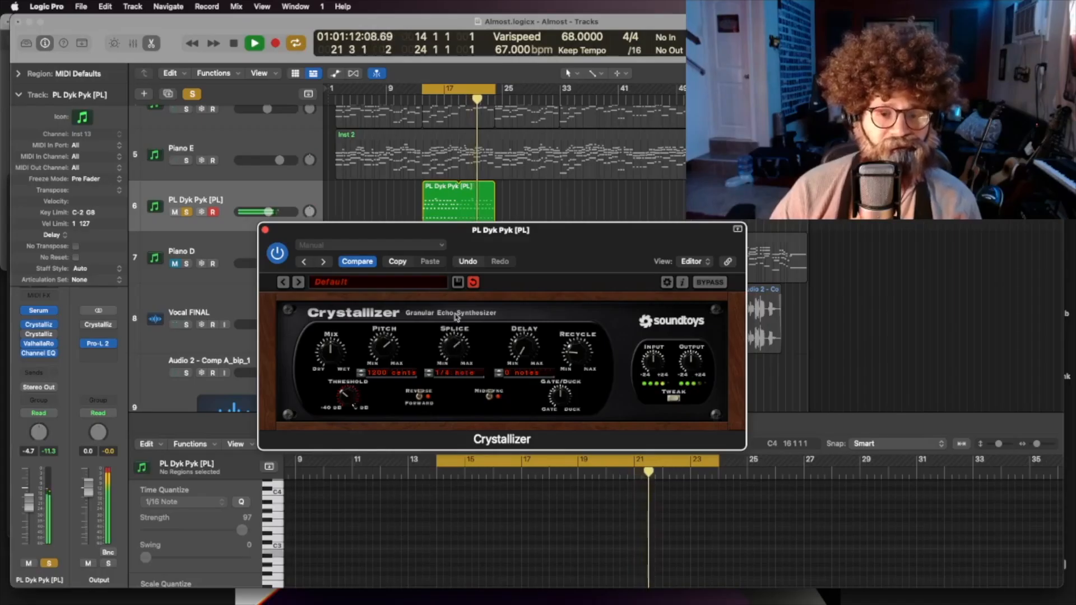
drag(456, 317, 460, 331)
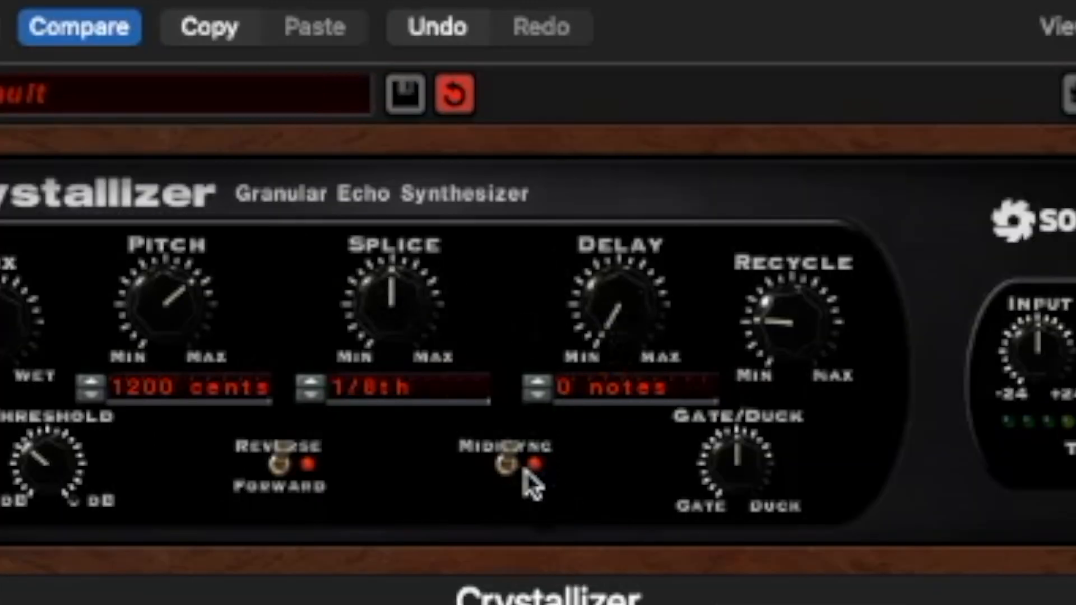
- Toggle MIDI Sync off and back on to compare millisecond timing with note-based timing
click(501, 461)
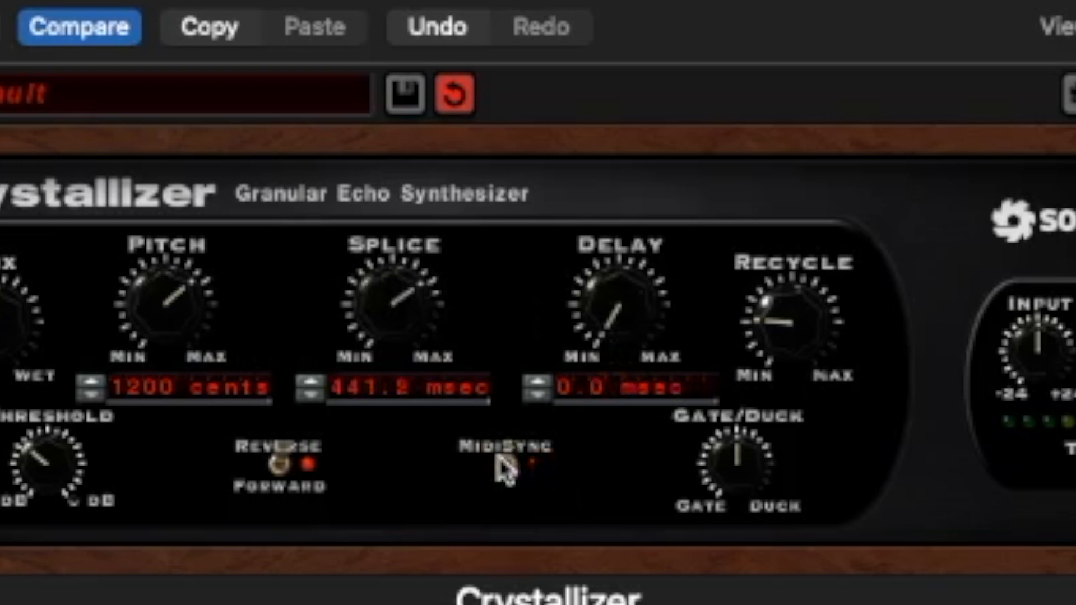
click(500, 463)
click(501, 463)
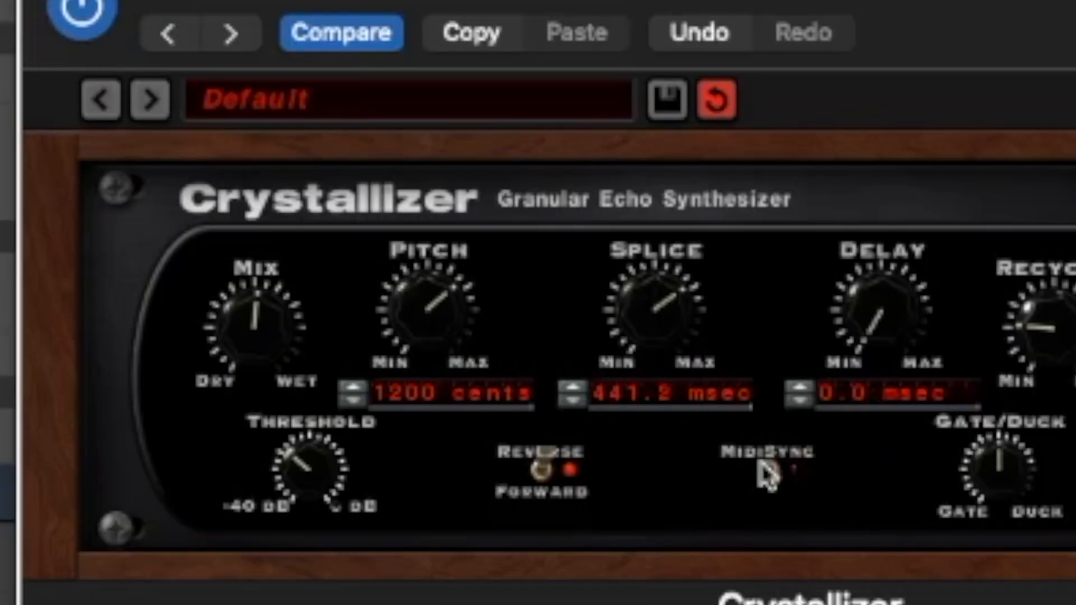
click(767, 471)
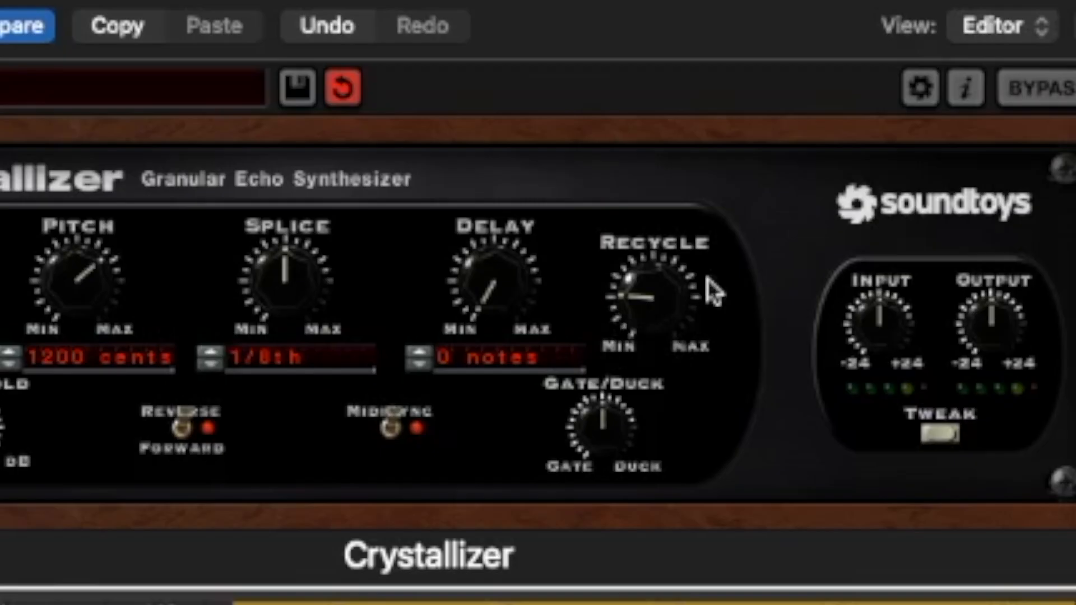
- Raise the recycle amount and switch the grain direction back to reverse while playing the loop, then stop playback
drag(651, 314, 653, 230)
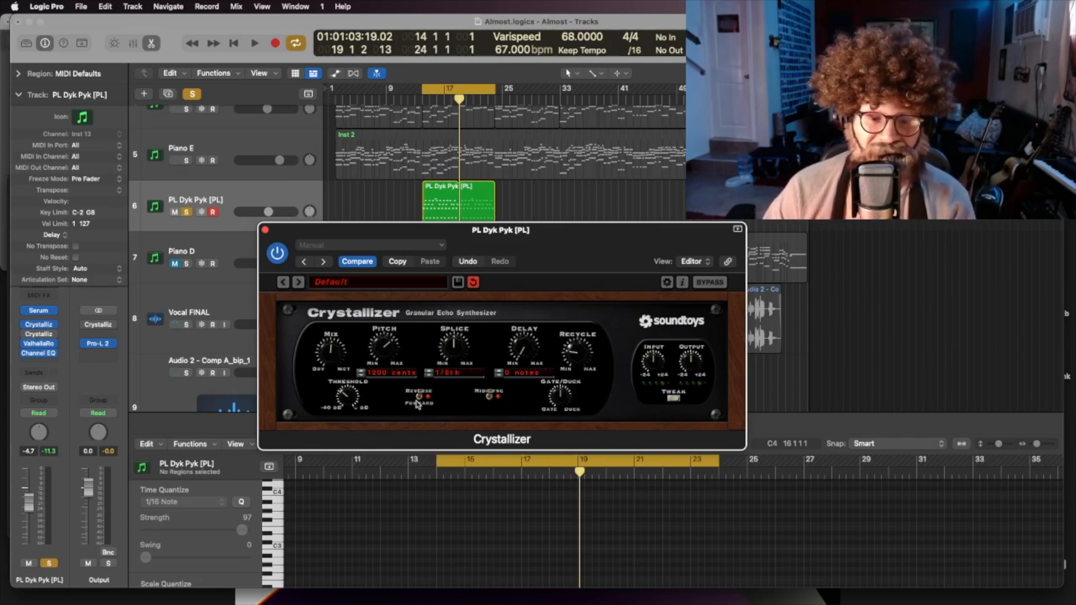
key(space)
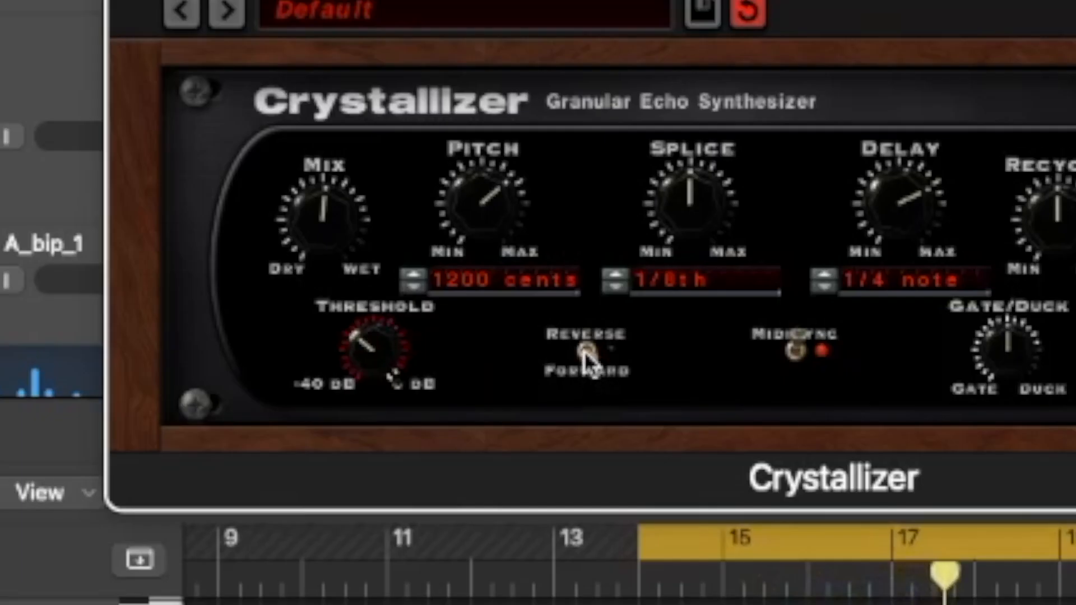
click(584, 351)
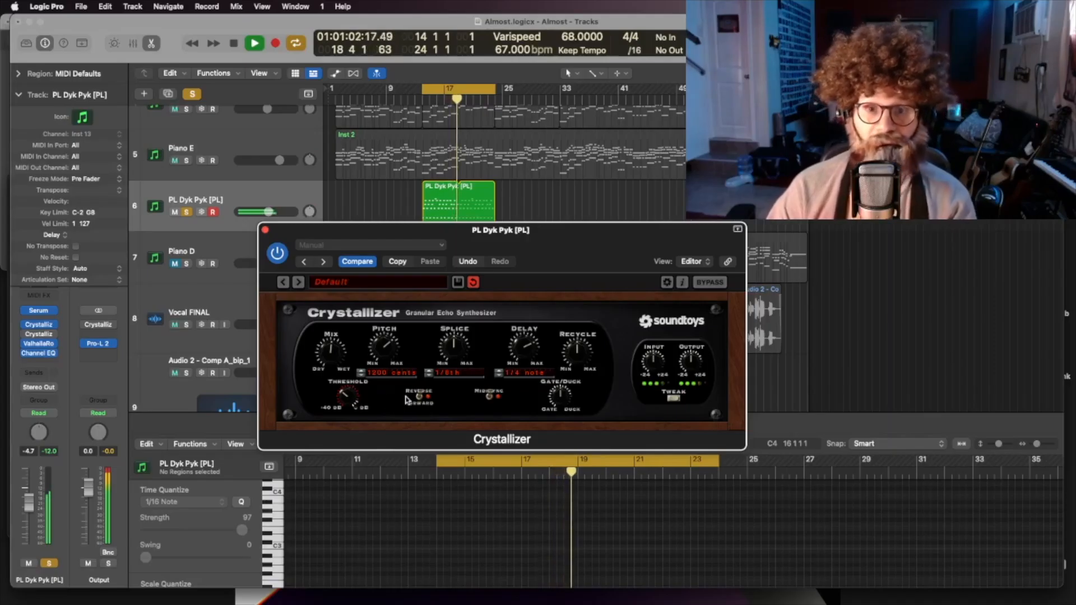
click(359, 206)
key(space)
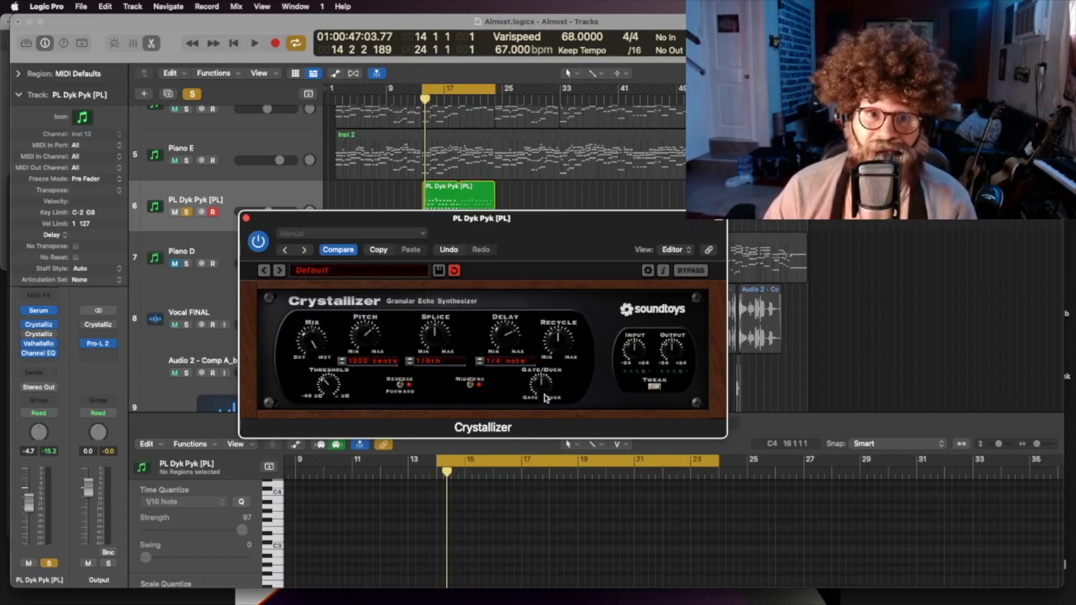
- Turn the Gate/Duck control fully toward gate and adjust the threshold
drag(544, 396, 536, 440)
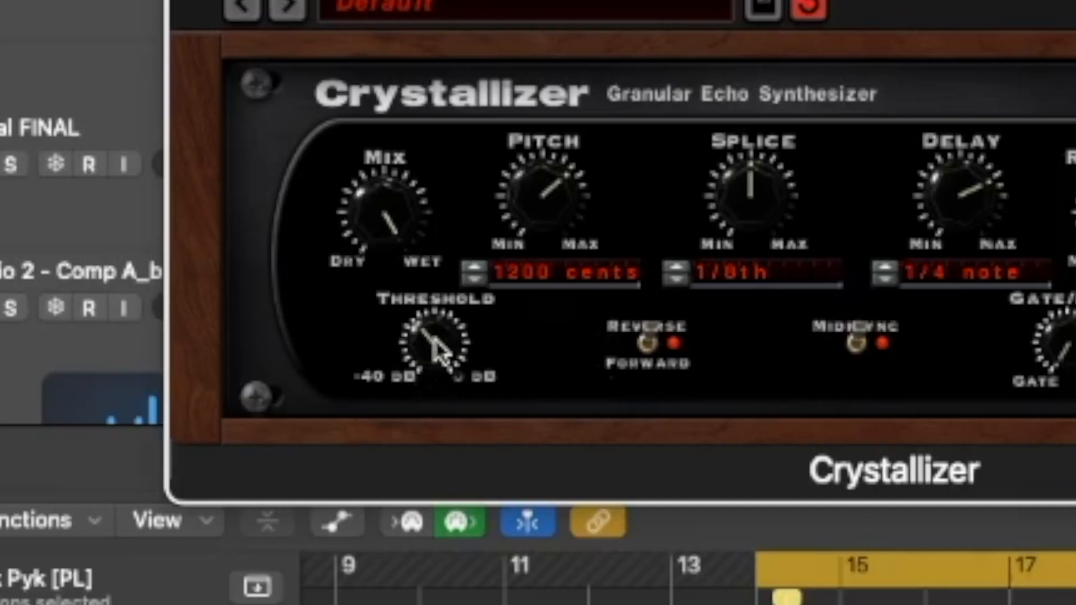
mouse_move(434, 340)
mouse_down()
mouse_move(433, 354)
mouse_move(435, 345)
mouse_up()
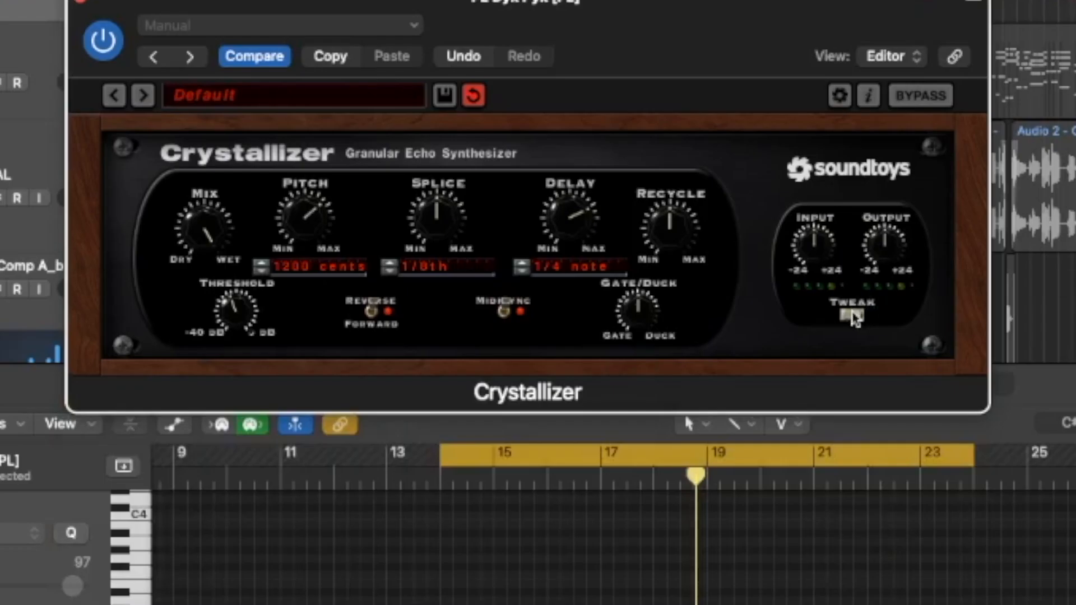
- Reveal the Tweak controls, lower the high cut slightly and set the feedback mode to Ping-Pong
click(851, 316)
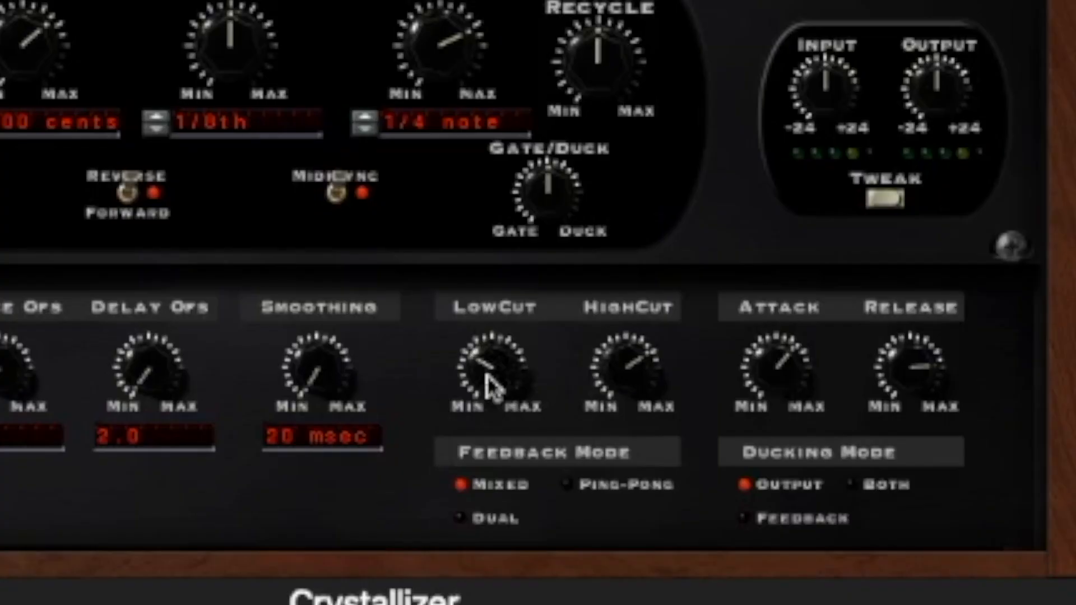
drag(633, 354, 640, 370)
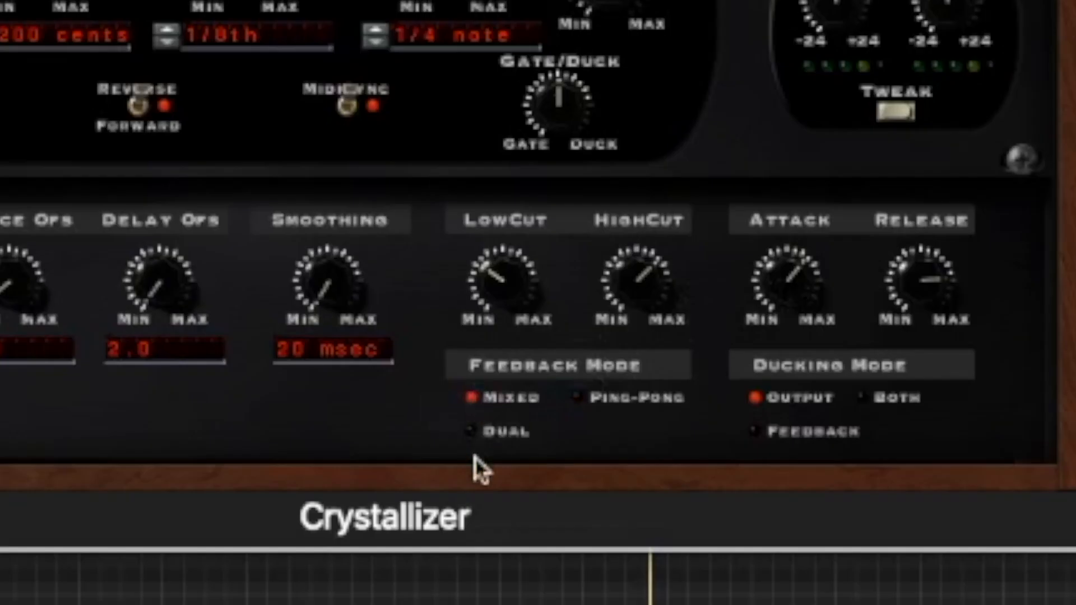
click(577, 398)
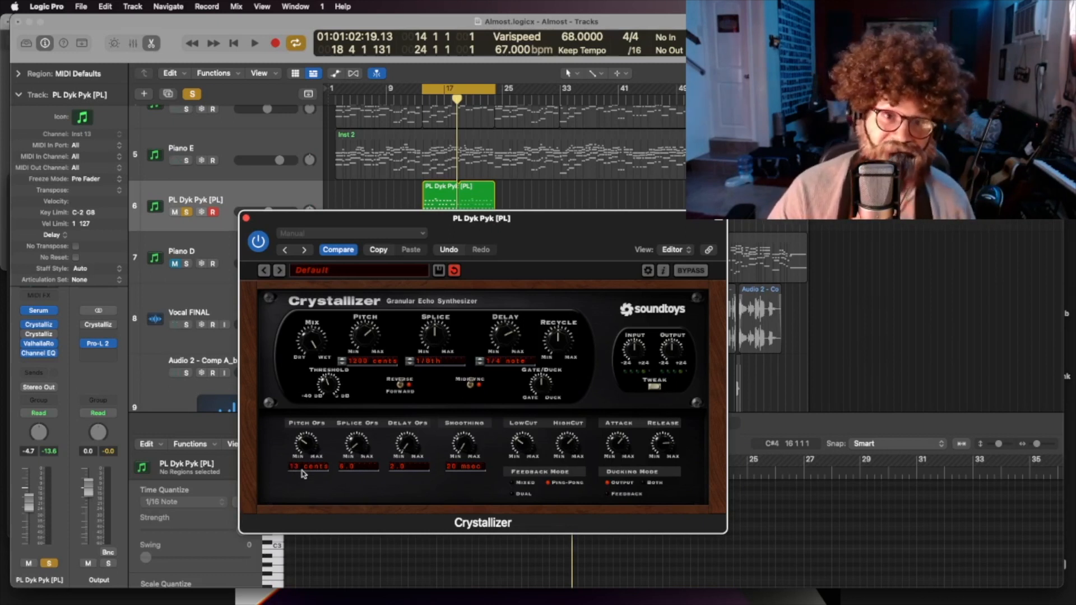
- Raise the pitch offset to 4800 cents while the loop plays, then stop playback
click(455, 25)
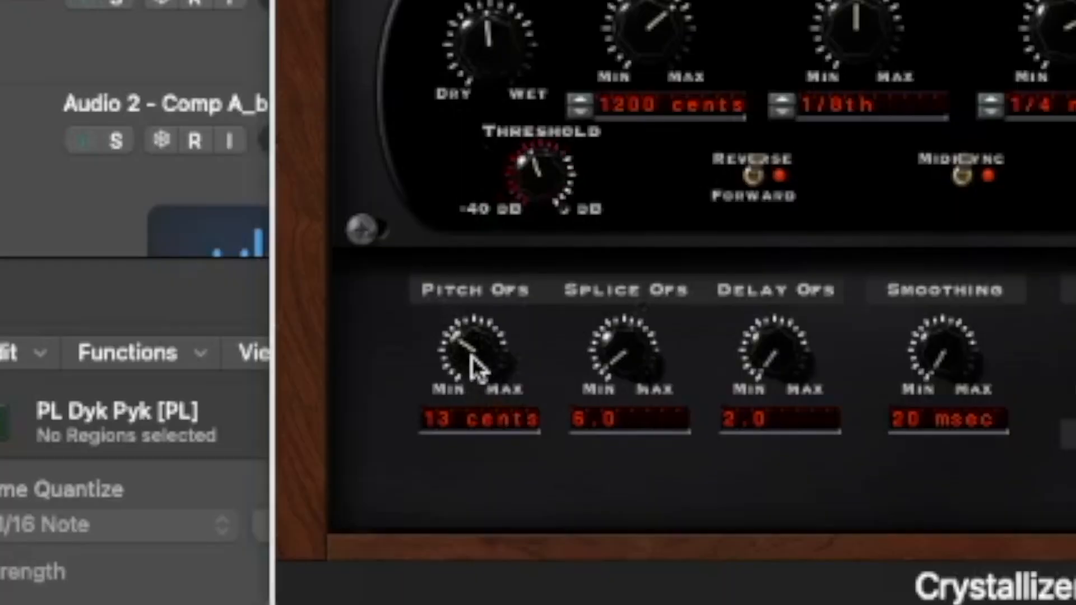
drag(304, 448, 304, 431)
drag(471, 314, 480, 184)
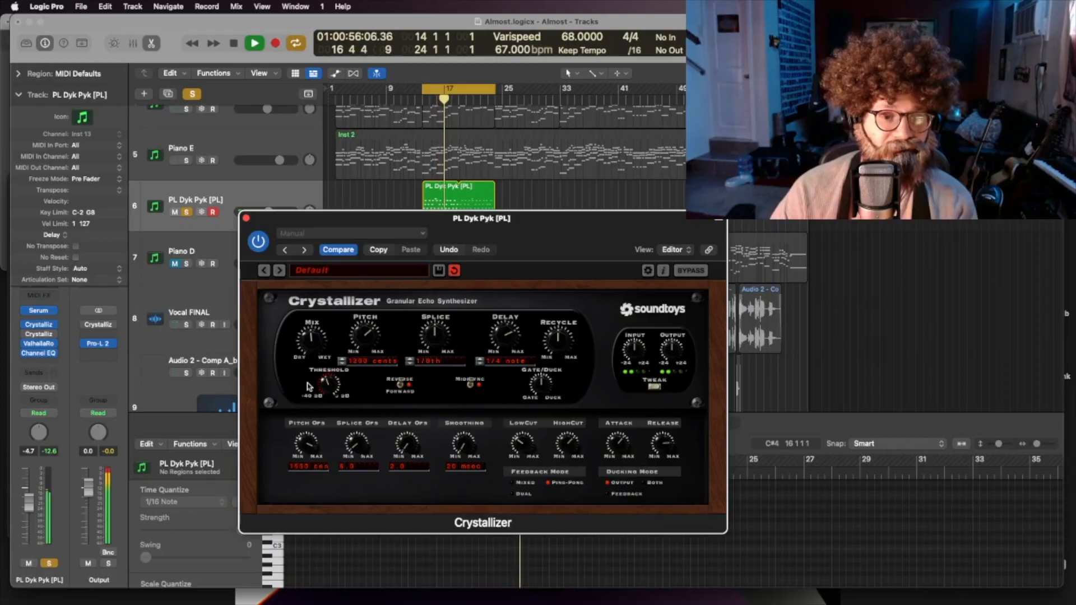
drag(308, 386, 309, 342)
key(space)
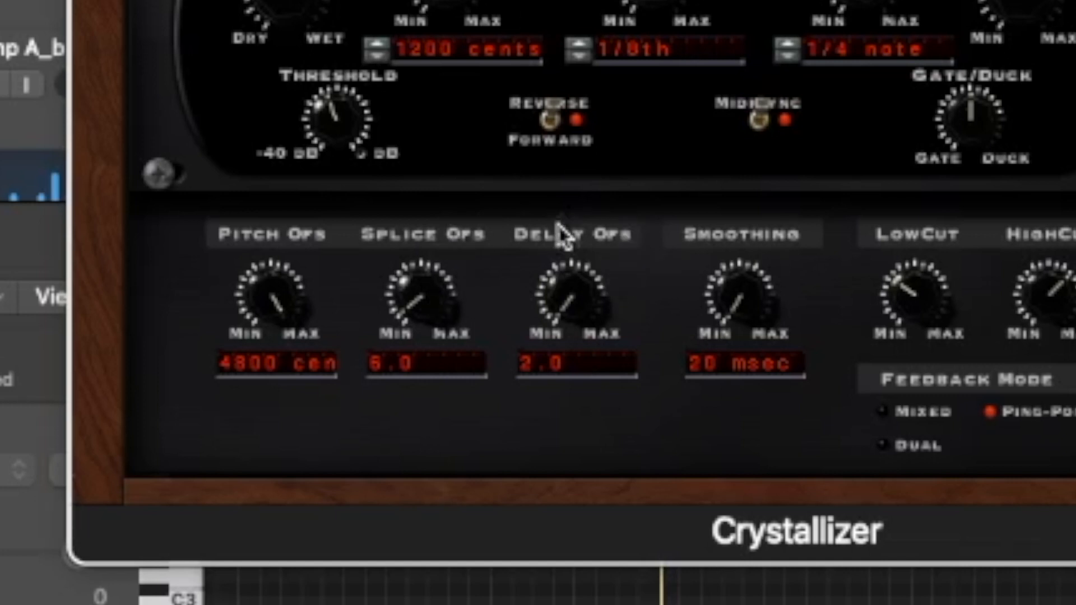
- Raise the smoothing to about 1164 msec and shift the plug-in window slightly
drag(741, 303, 757, 219)
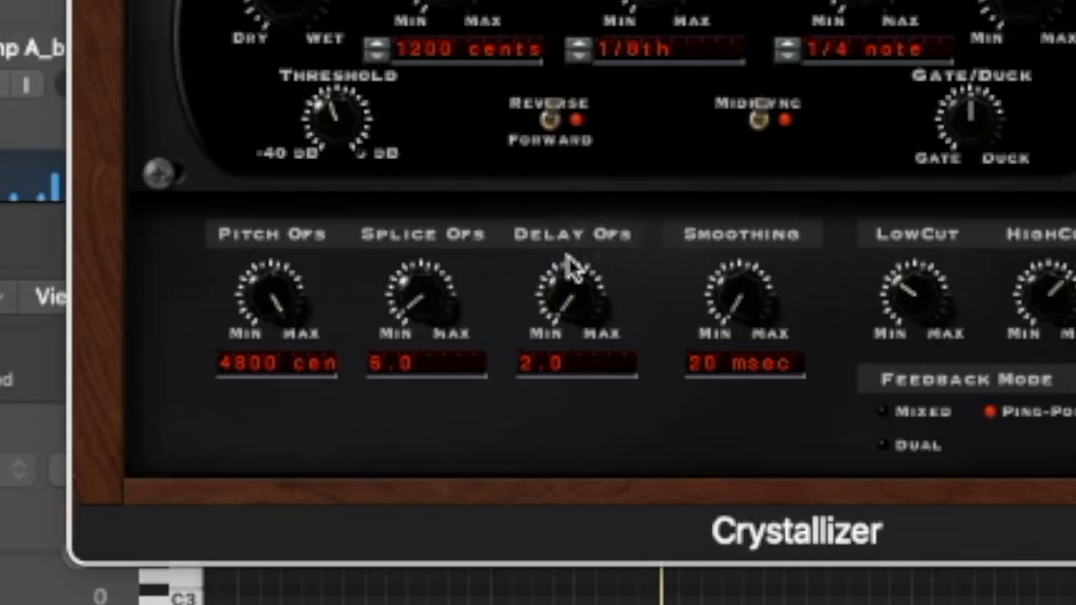
drag(506, 257, 509, 240)
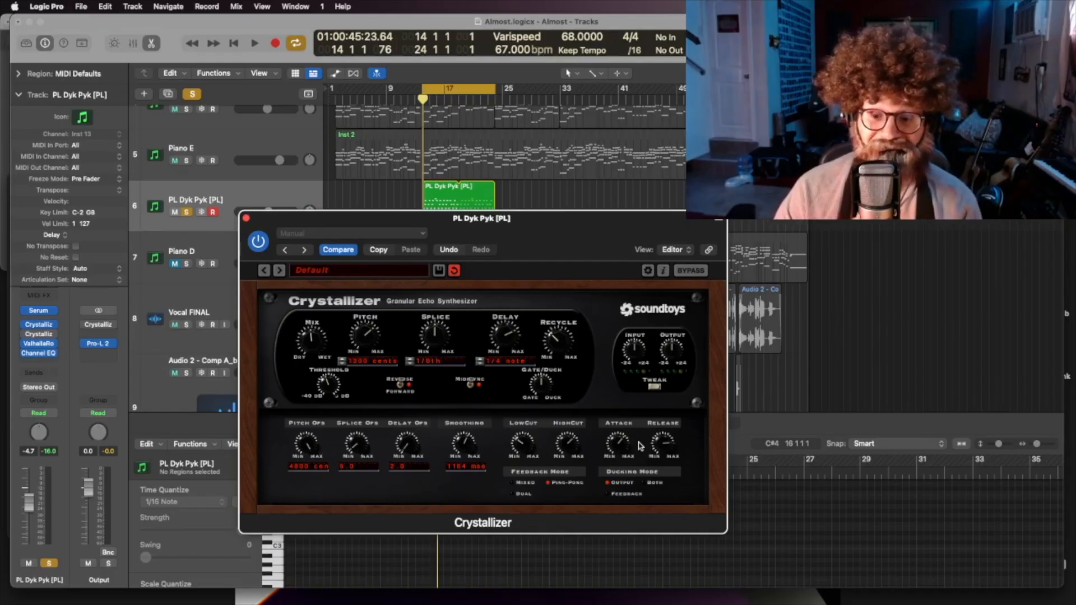
drag(510, 234, 504, 231)
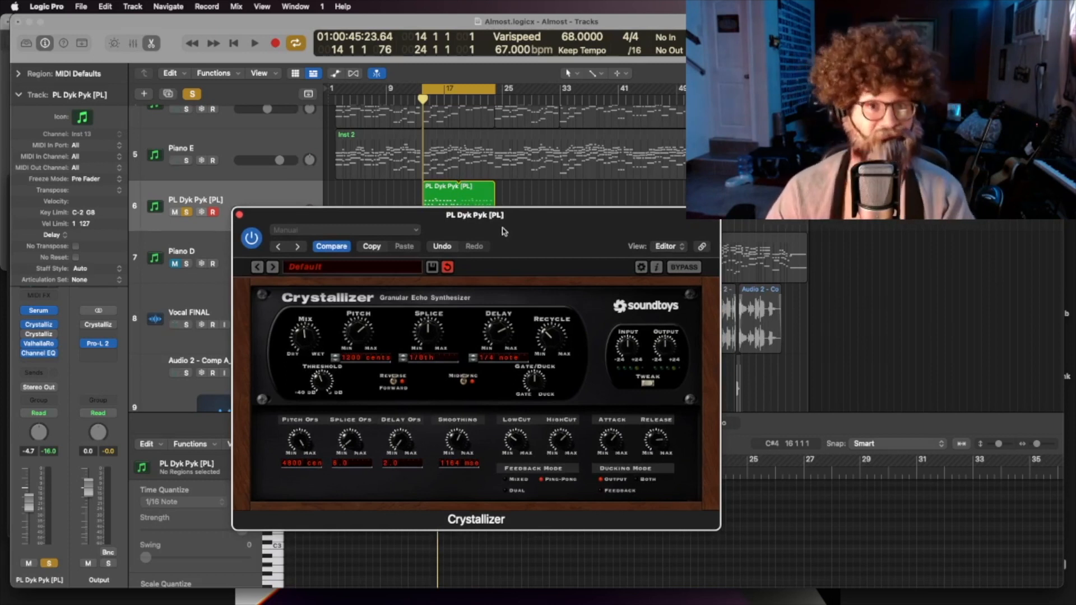
- Play the loop in the full arrangement with the synth track unsoloed and the plug-in windows hidden, then stop
click(370, 208)
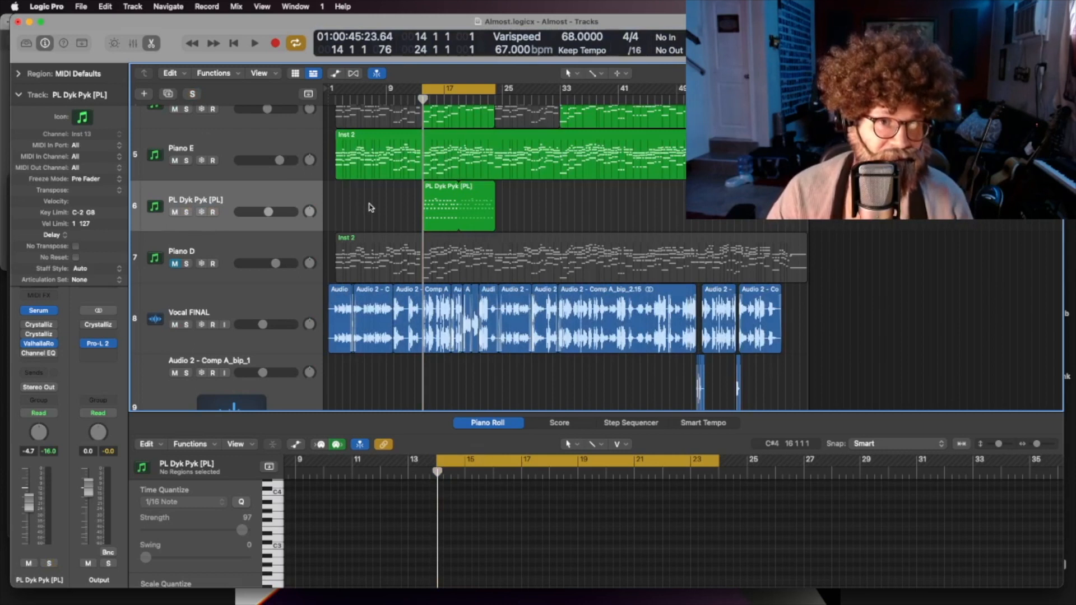
key(space)
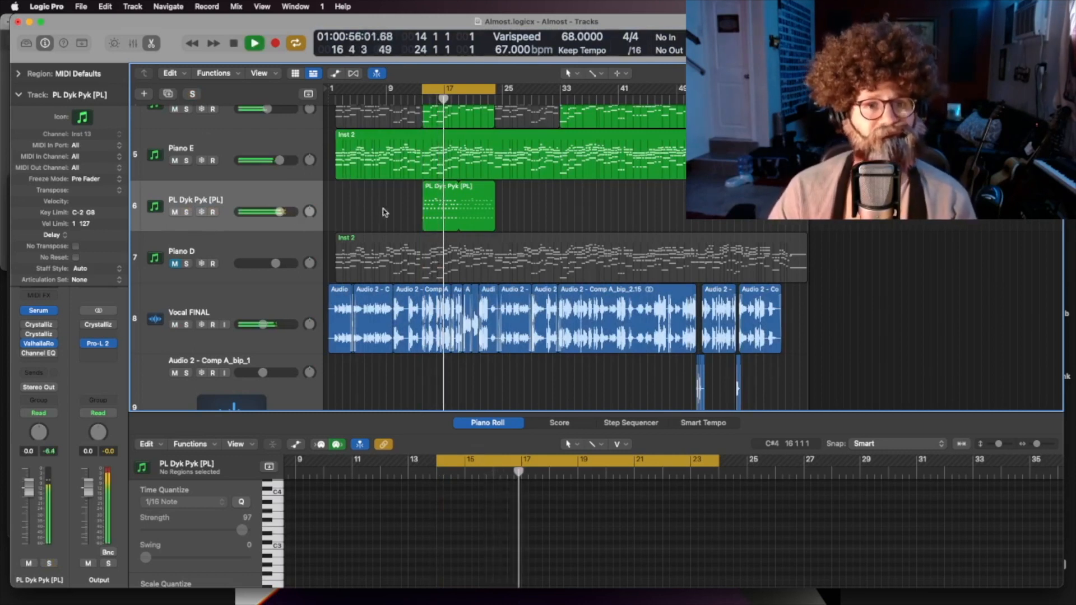
key(space)
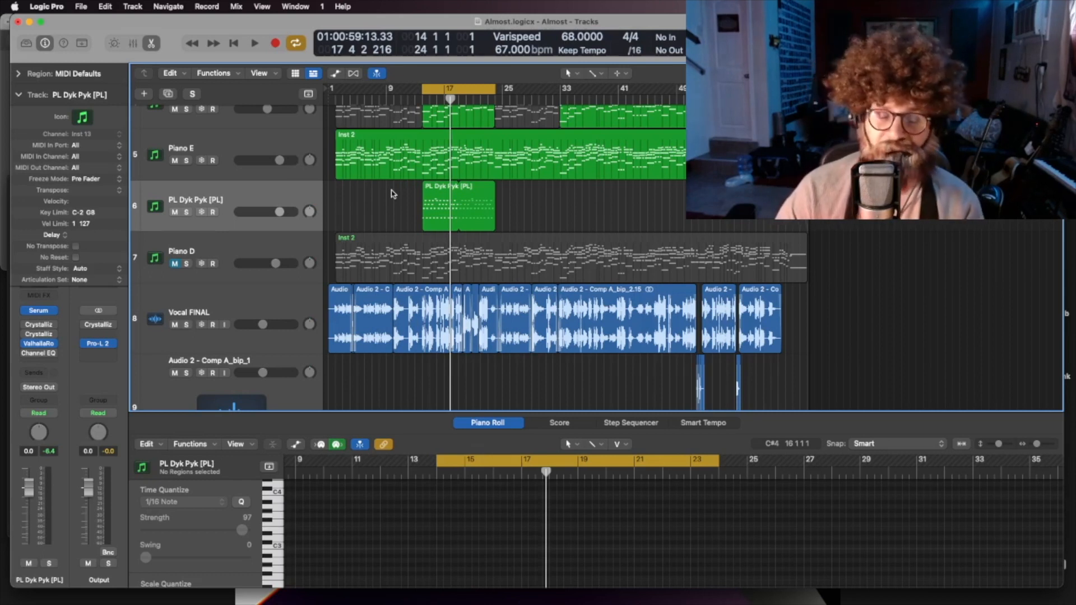
- Bring back the plug-in windows and sweep the synth track's Channel EQ high cut below 1 kHz and back up during playback
key(v)
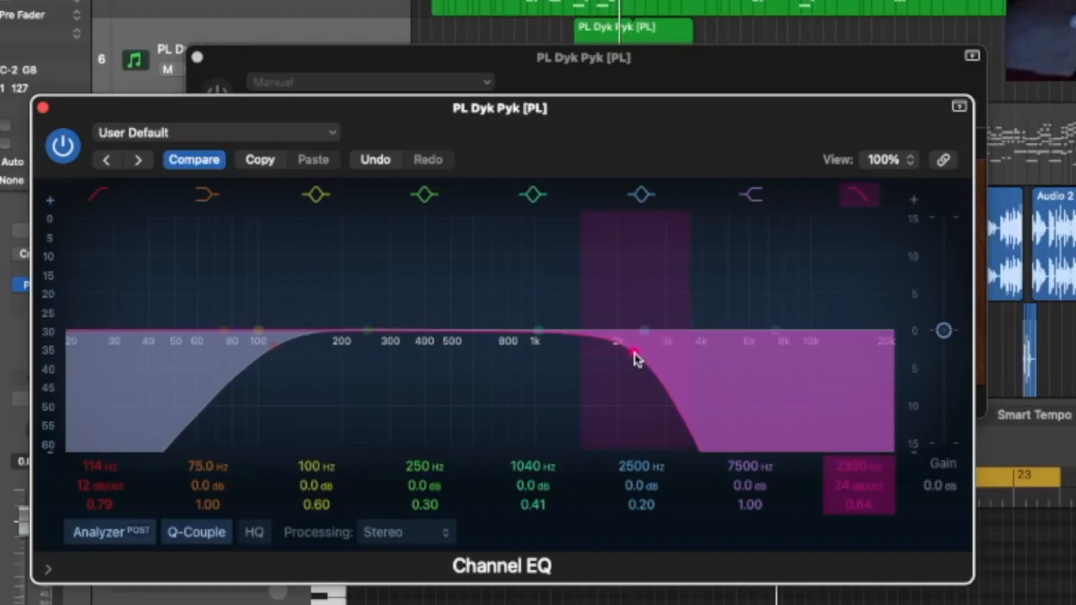
drag(635, 357, 662, 361)
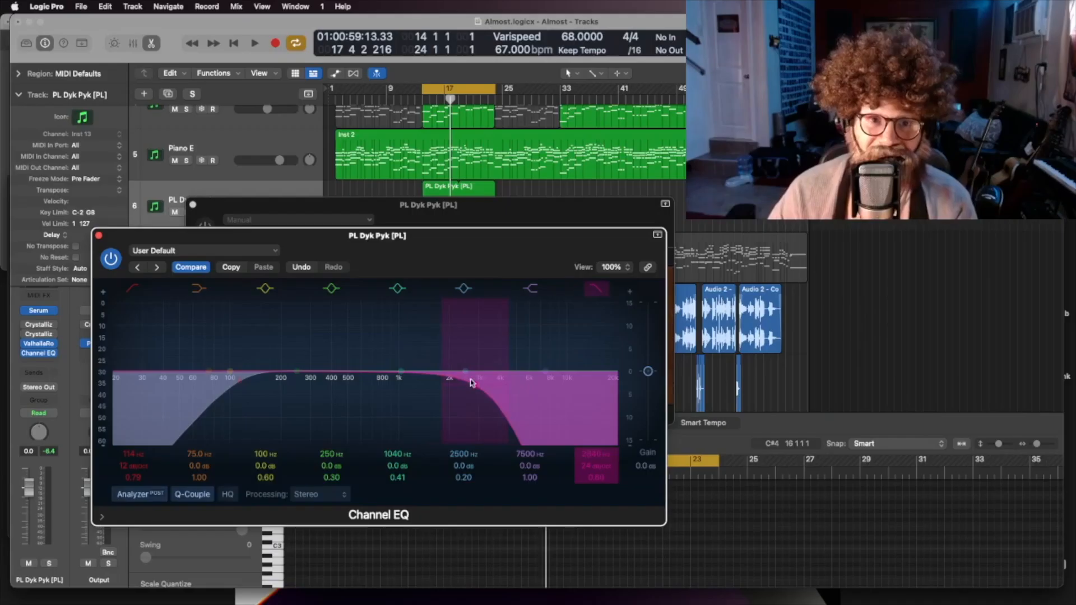
drag(476, 387, 472, 387)
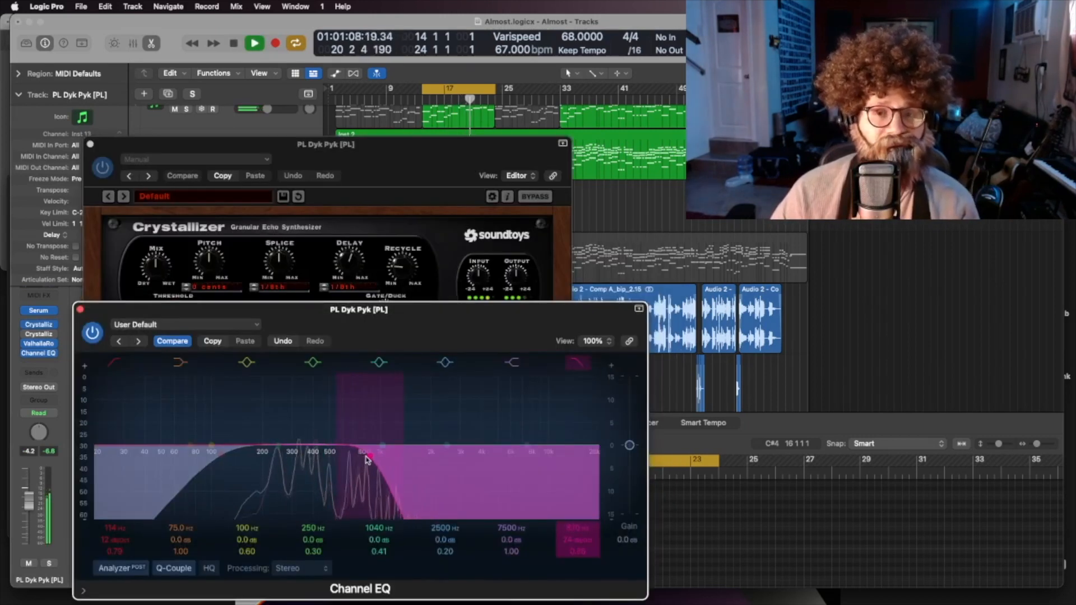
drag(368, 460, 416, 461)
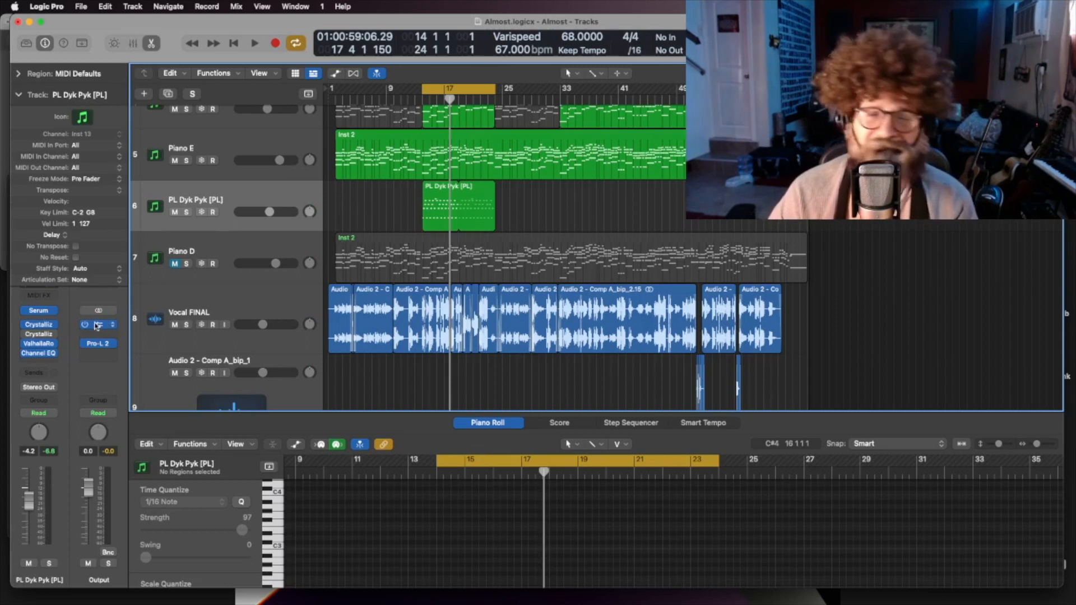
- Open and enable Crystallizer on the Output channel, then raise its pitch to 3000 cents during playback
click(99, 324)
key(space)
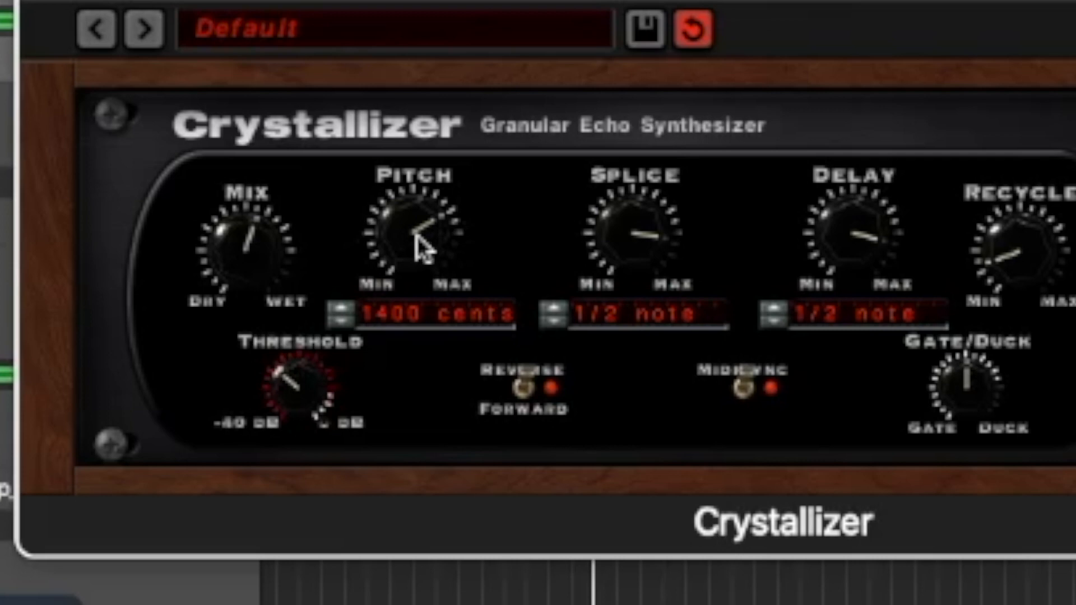
drag(420, 241, 429, 227)
drag(424, 211, 424, 193)
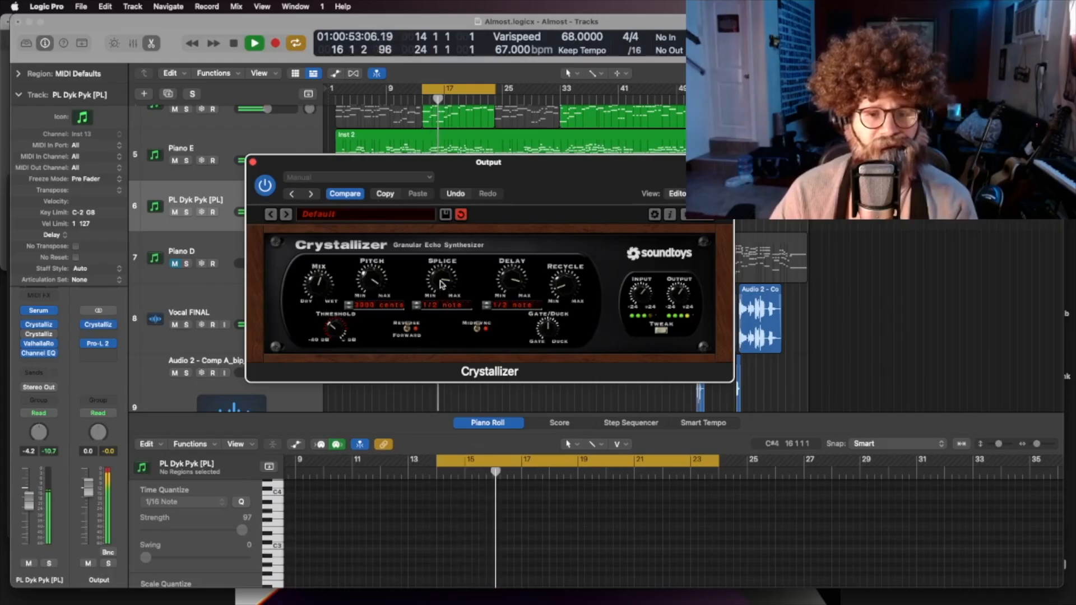
- Set the output Crystallizer's splice and delay to 1/1 note and turn recycle up to maximum
drag(634, 241, 660, 96)
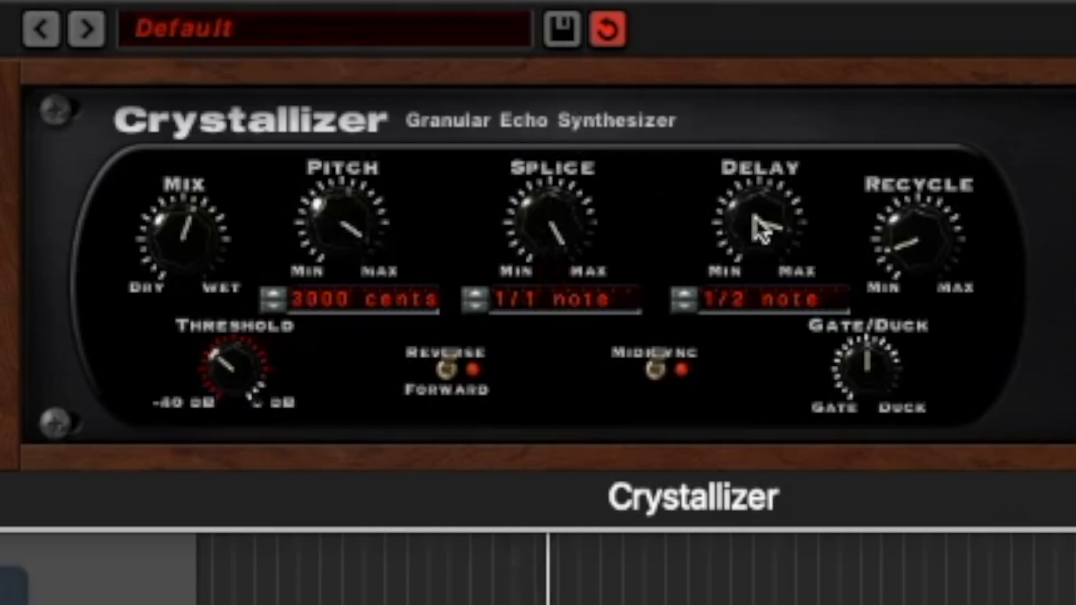
drag(762, 209, 772, 190)
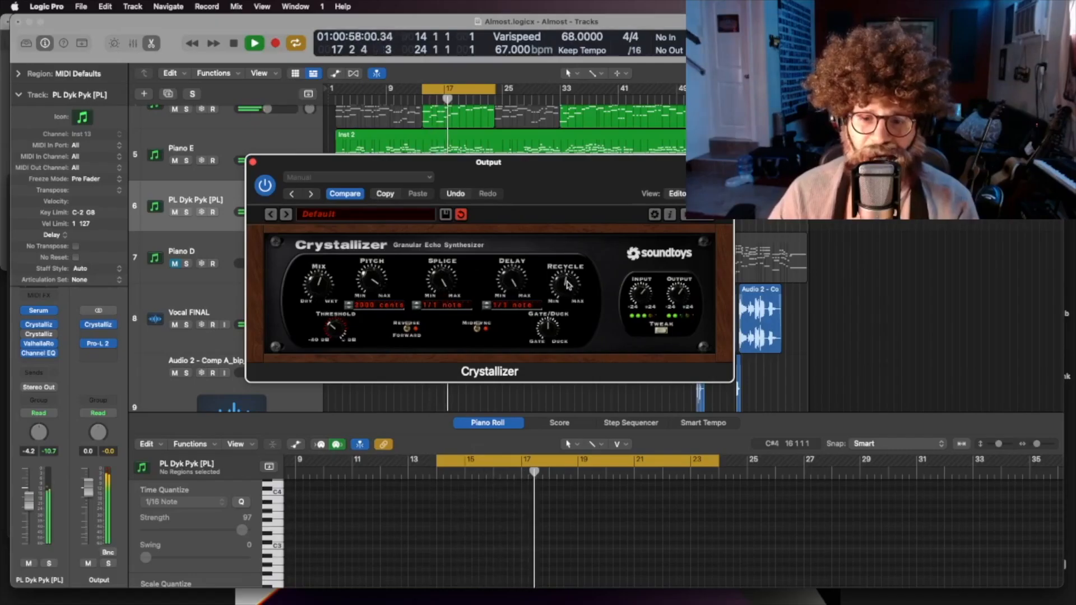
drag(567, 285, 574, 238)
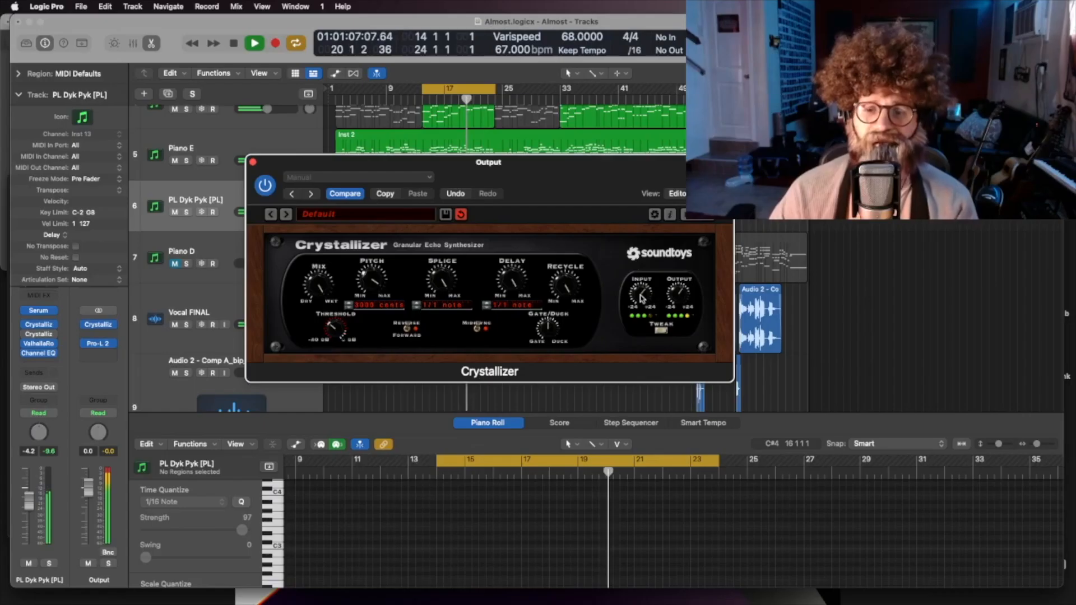
- Raise the output Crystallizer's input and output gain while listening, then stop playback
drag(644, 297, 647, 265)
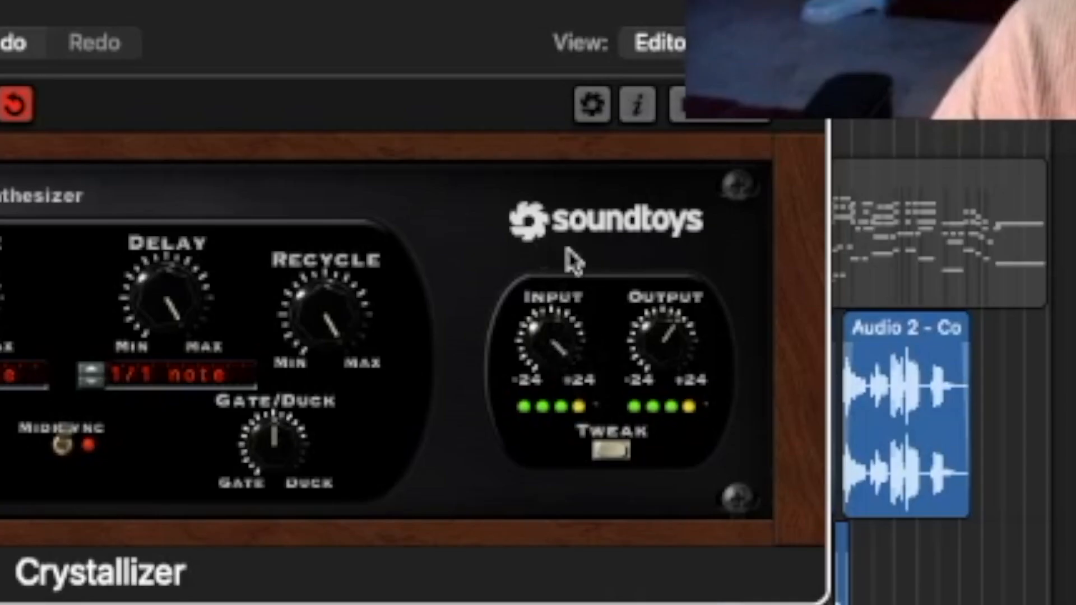
drag(689, 372, 693, 241)
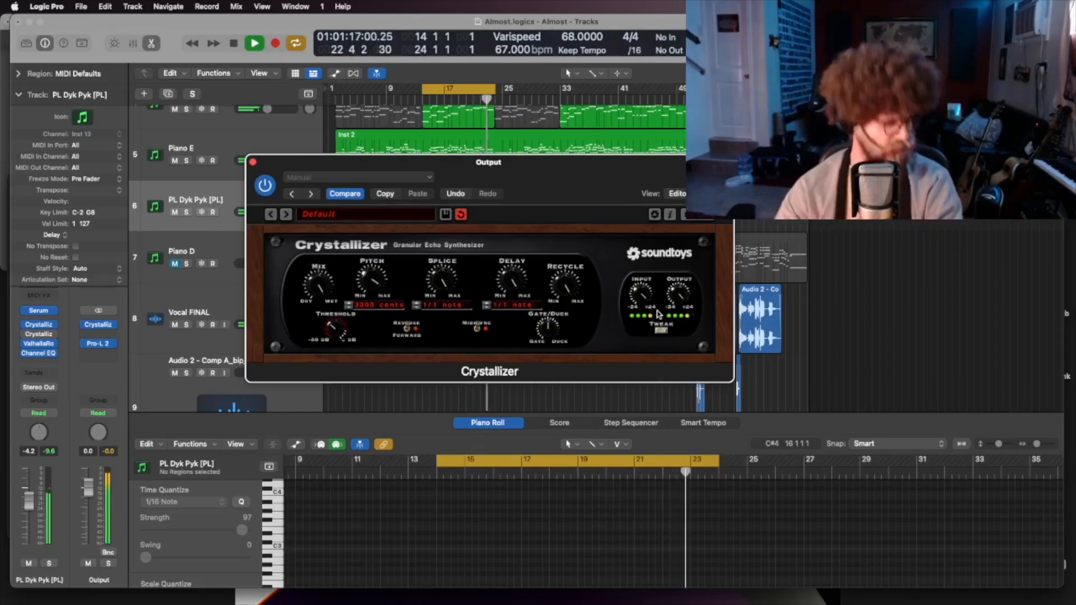
key(space)
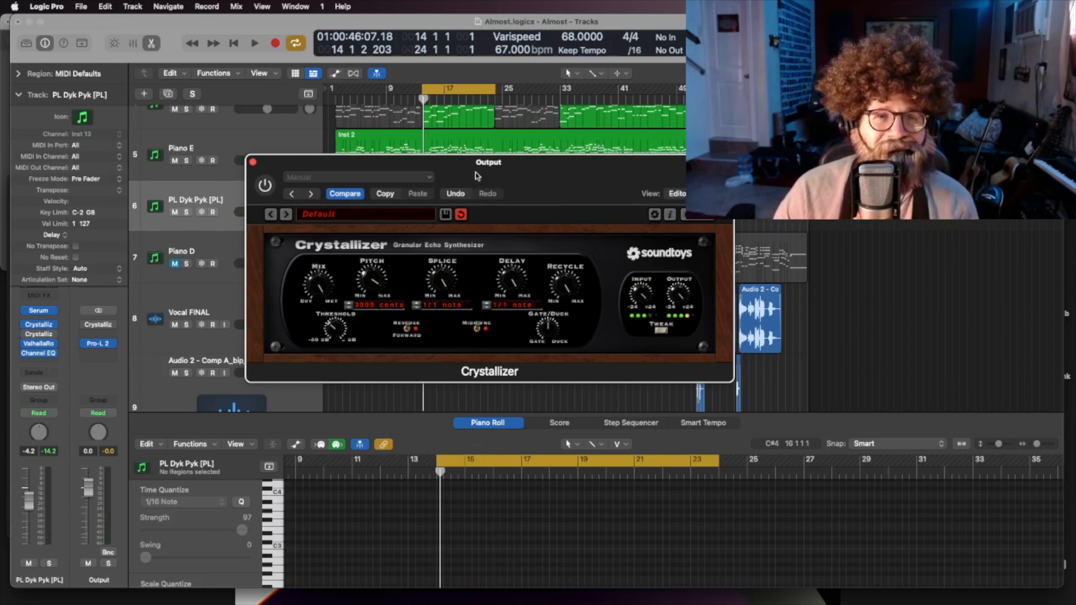
- Compare the loop with the output Crystallizer bypassed and enabled, using a 1/8th splice and 1/4 note delay for the enabled pass
key(space)
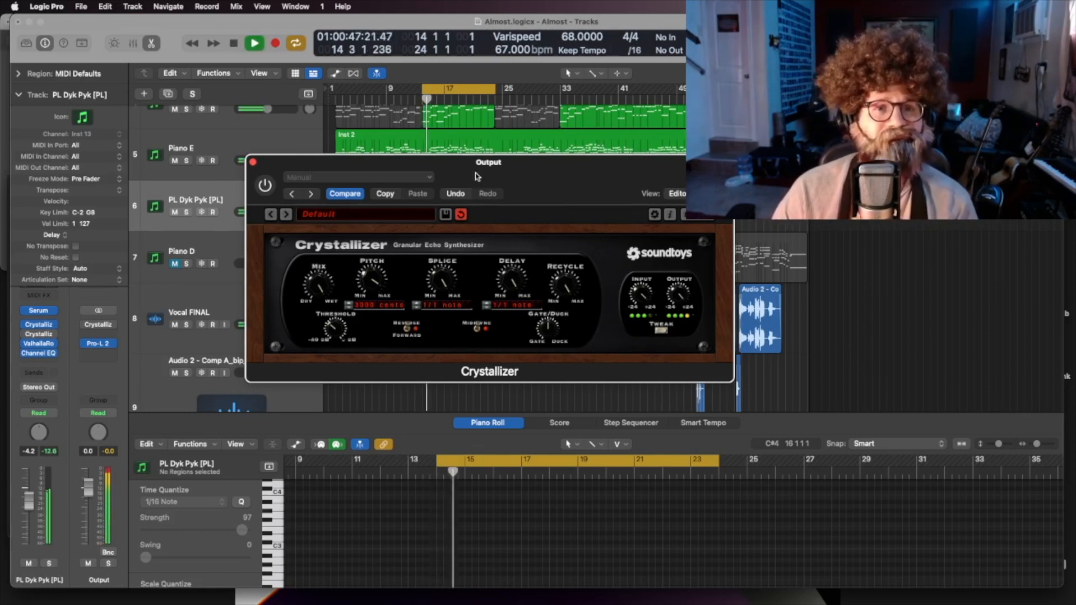
key(space)
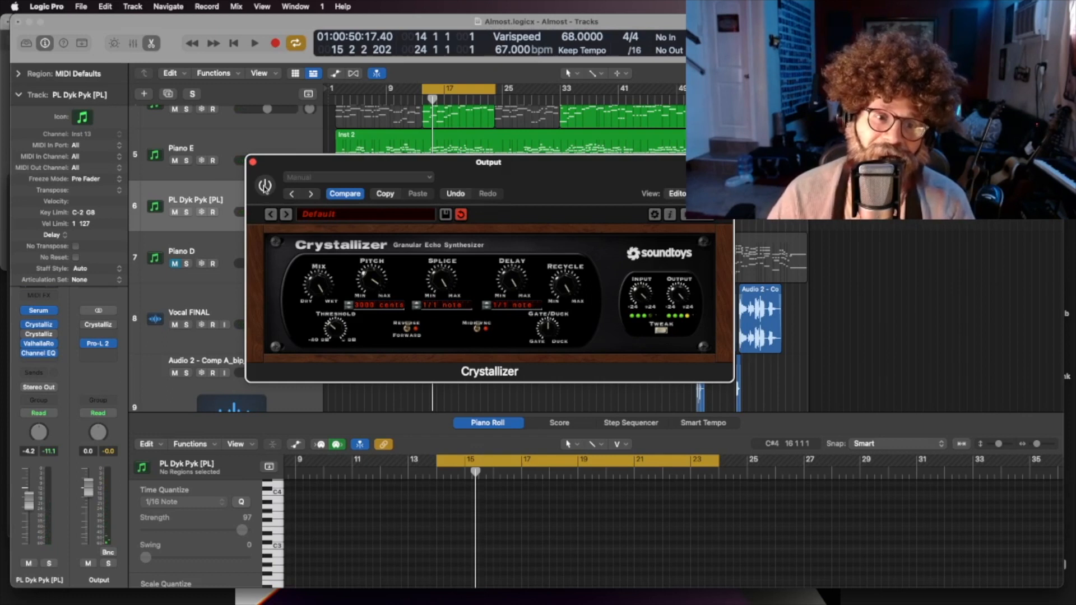
click(264, 187)
key(space)
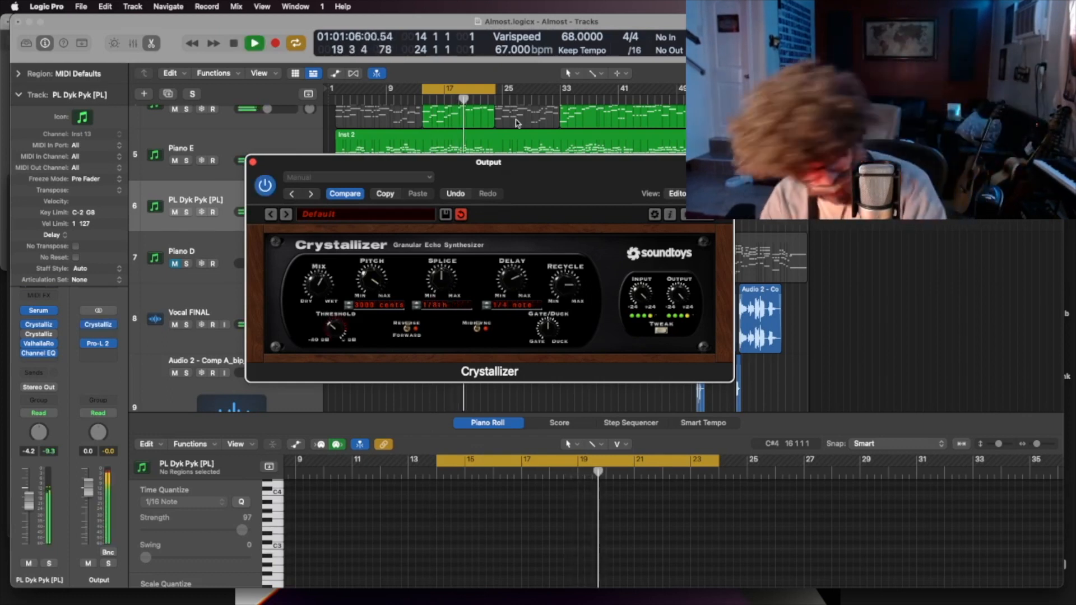
key(space)
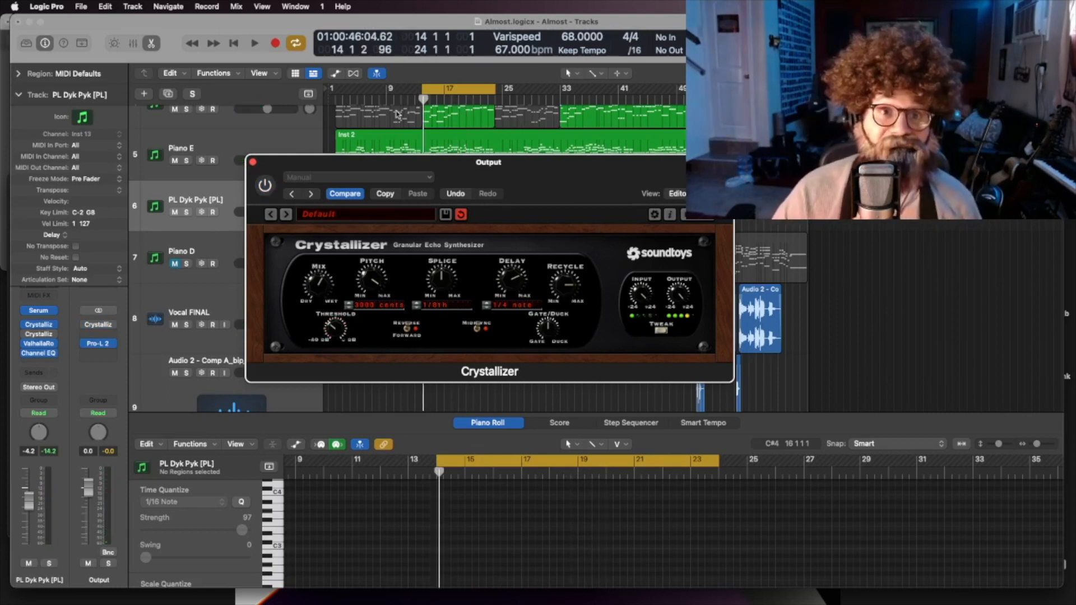